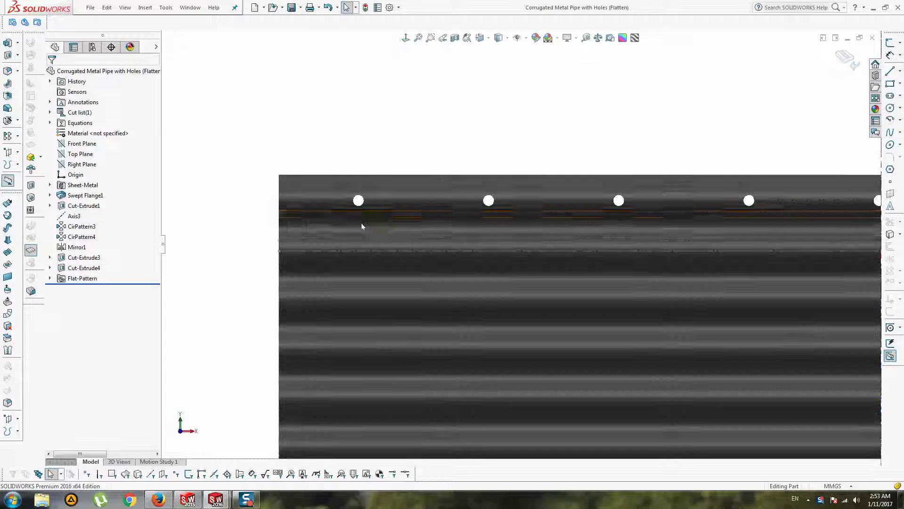
Step: Examine the flattened corrugated sheet and the row of small holes along its upper edge
middle_click_drag(389, 216, 317, 258)
middle_click_drag(612, 254, 332, 232, "ctrl")
middle_click_drag(553, 261, 366, 348, "ctrl")
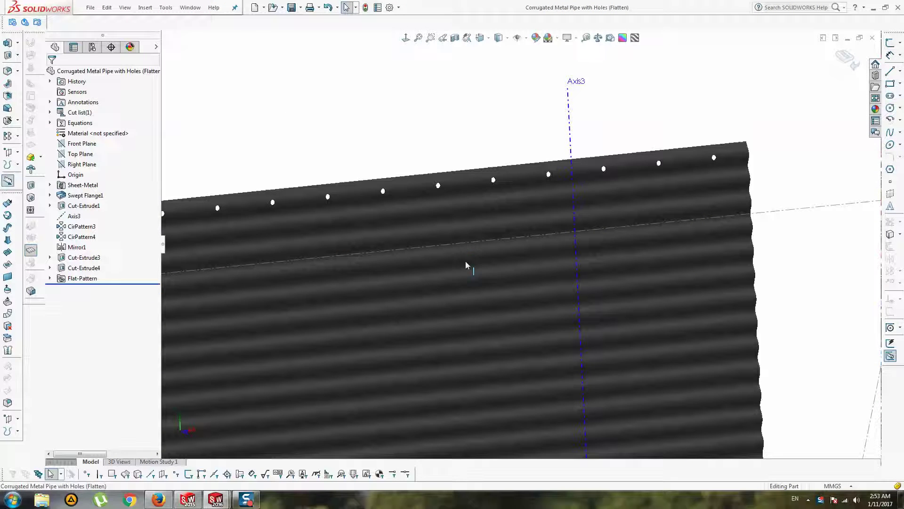
middle_click_drag(687, 176, 670, 191)
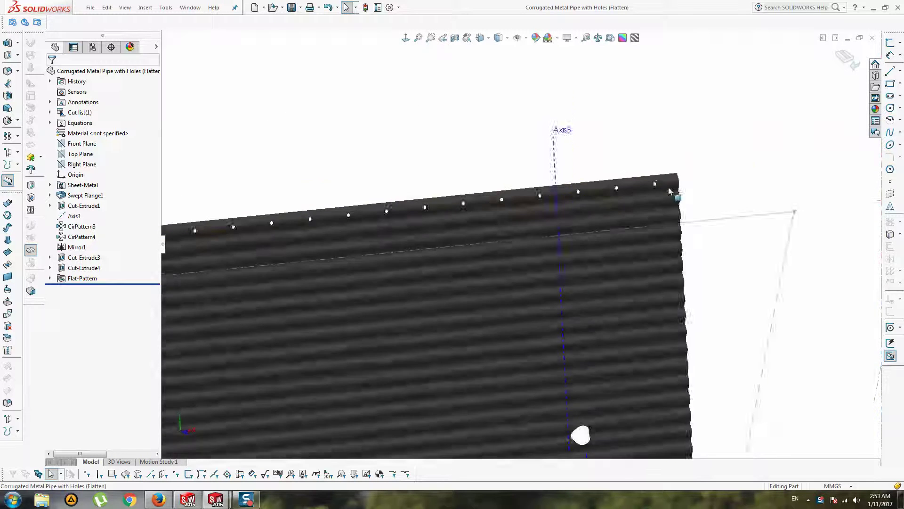
scroll(671, 191, "up", 2)
middle_click_drag(610, 167, 856, 67, "ctrl")
left_click(406, 38)
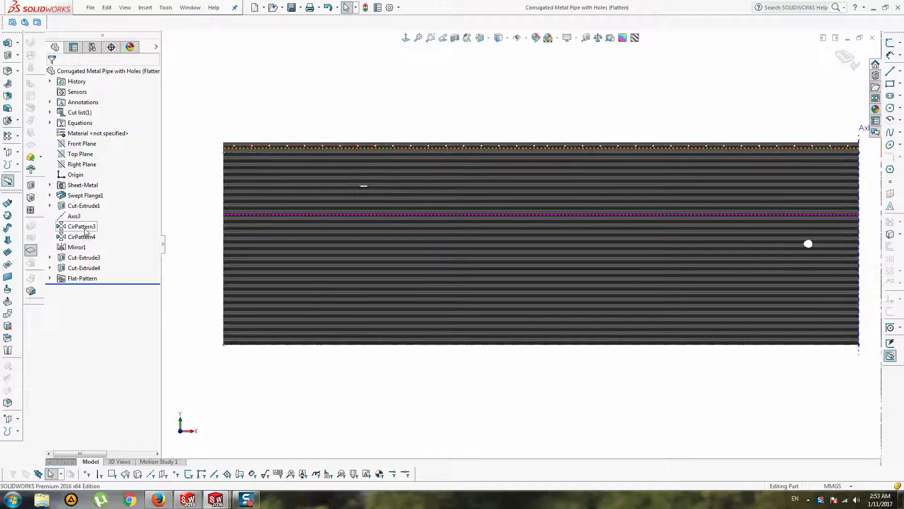
Step: Roll the part back to just after Swept Flange1 and inspect the plain corrugated pipe
left_click(84, 206)
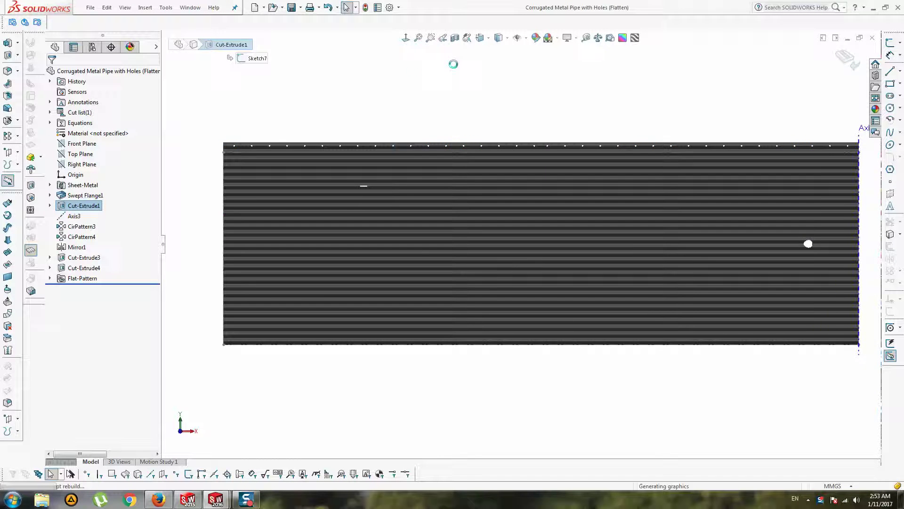
scroll(602, 222, "up", 4)
scroll(581, 224, "down", 4)
middle_click_drag(700, 224, 552, 323, "ctrl")
left_click(79, 195)
left_click(403, 182)
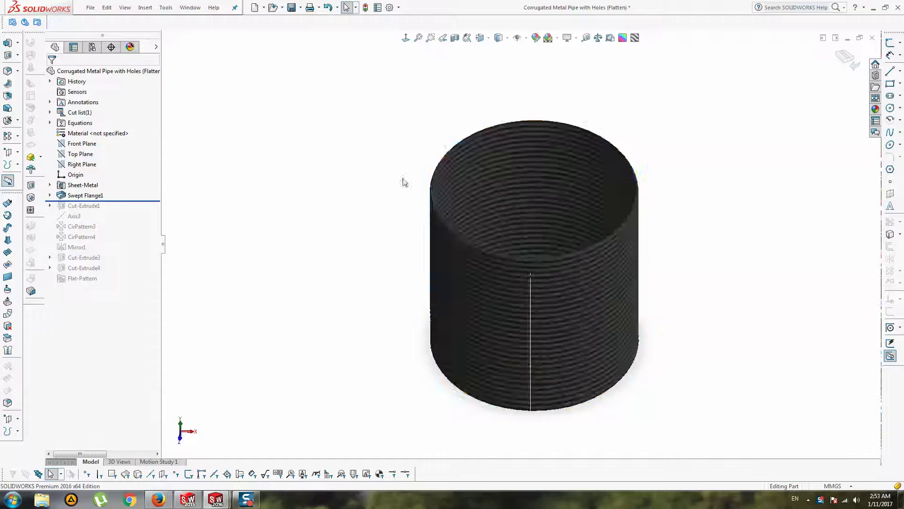
middle_click_drag(556, 231, 533, 174)
scroll(534, 173, "down", 3)
scroll(198, 218, "up", 1)
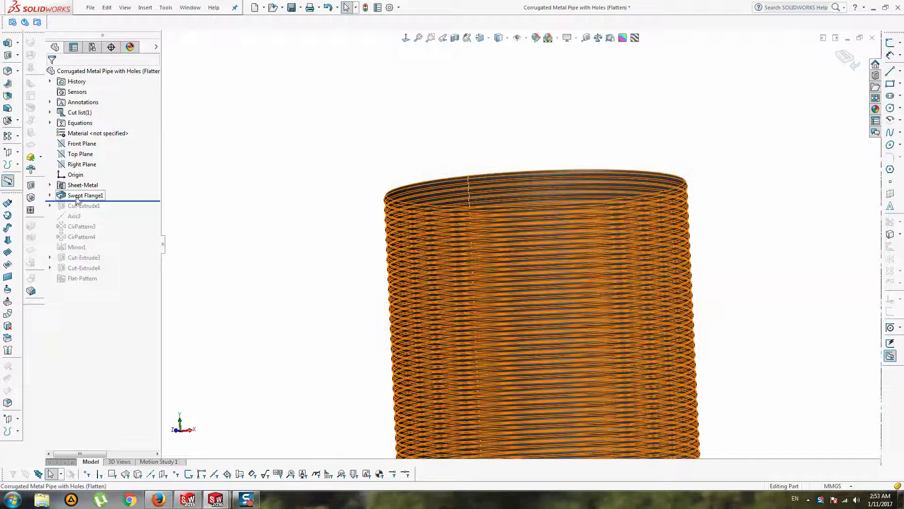
Step: Locate the Swept Flange command among the sheet metal features
left_click(77, 197)
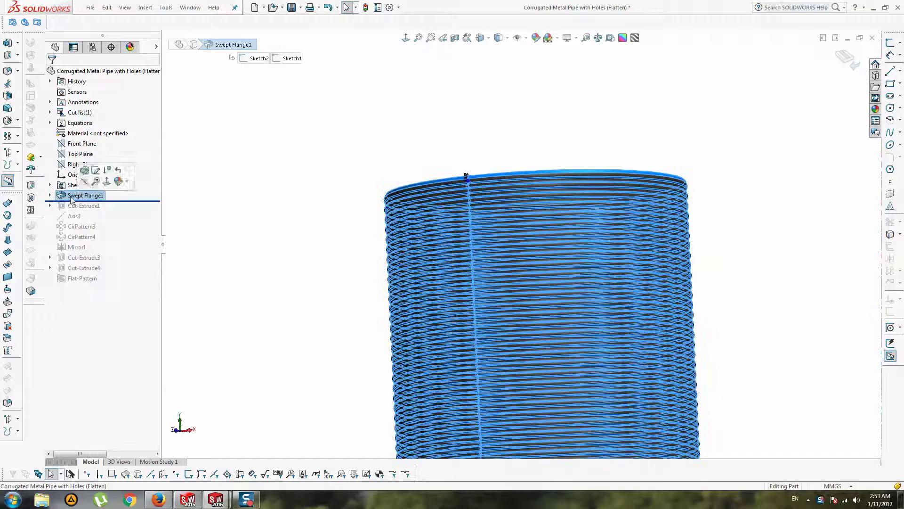
left_click(144, 8)
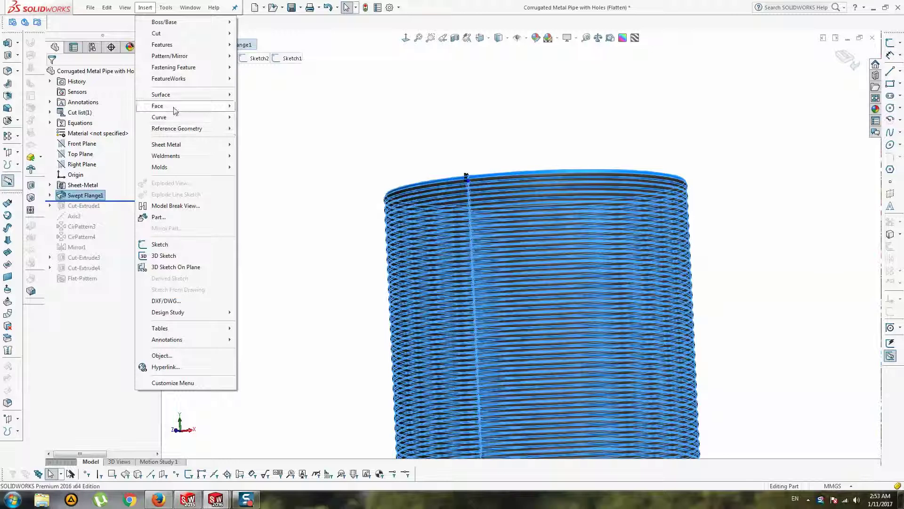
mouse_move(171, 144)
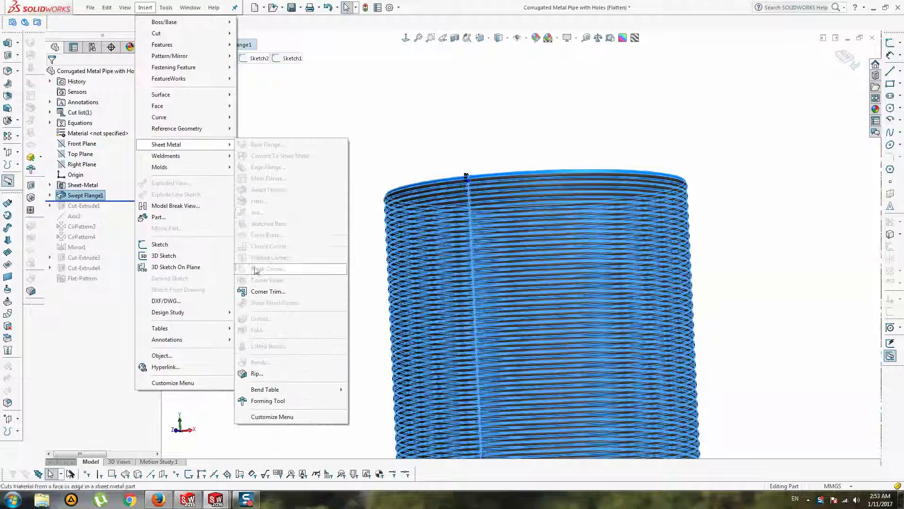
left_click(68, 225)
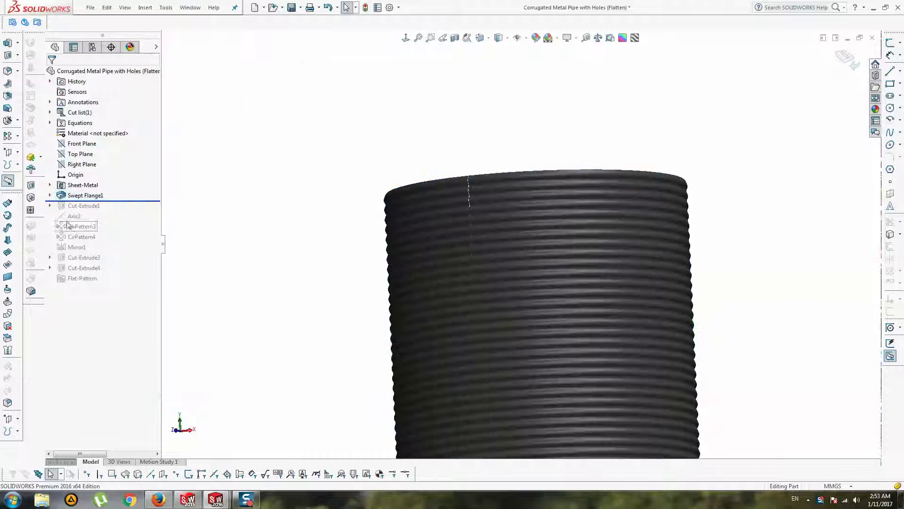
Step: Open the swept flange's profile sketch, Sketch2, and examine the wavy corrugation profile and its dimensions
left_click(50, 195)
left_click(93, 81)
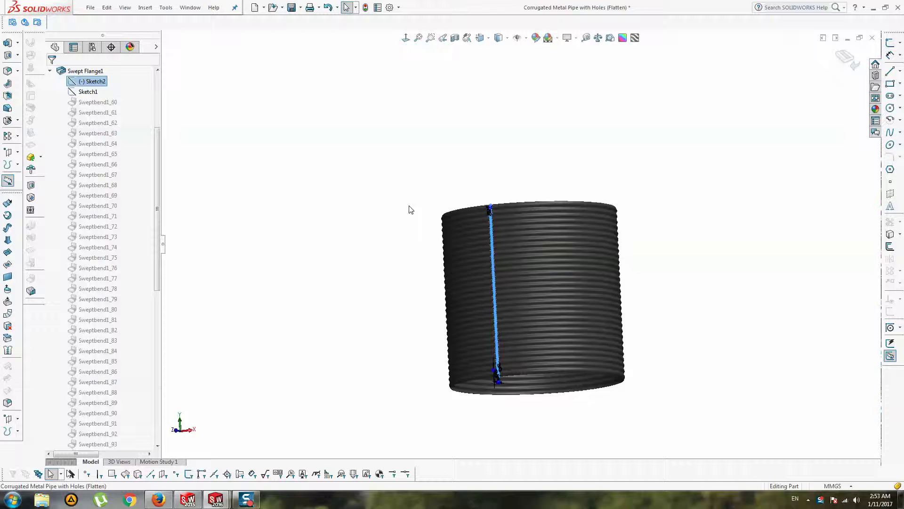
scroll(410, 206, "up", 1)
middle_click_drag(410, 206, 423, 254)
right_click(95, 85)
left_click(102, 69)
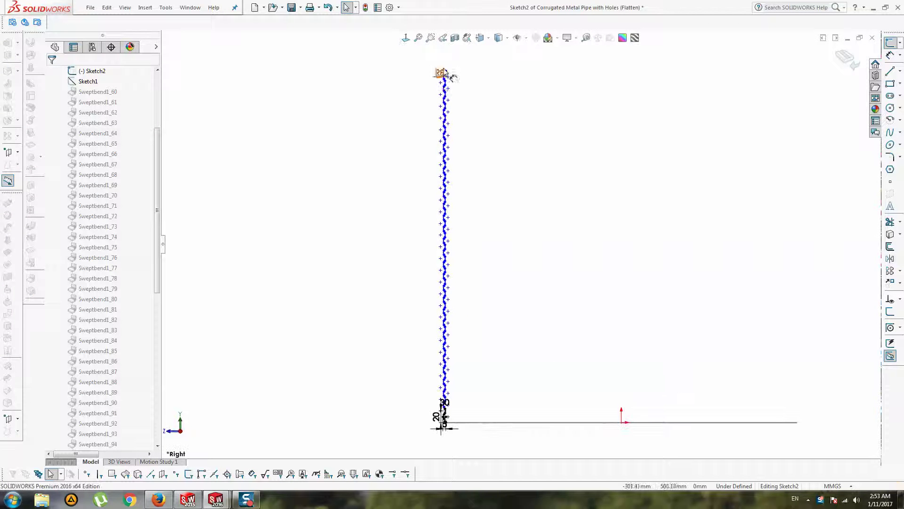
scroll(459, 391, "down", 8)
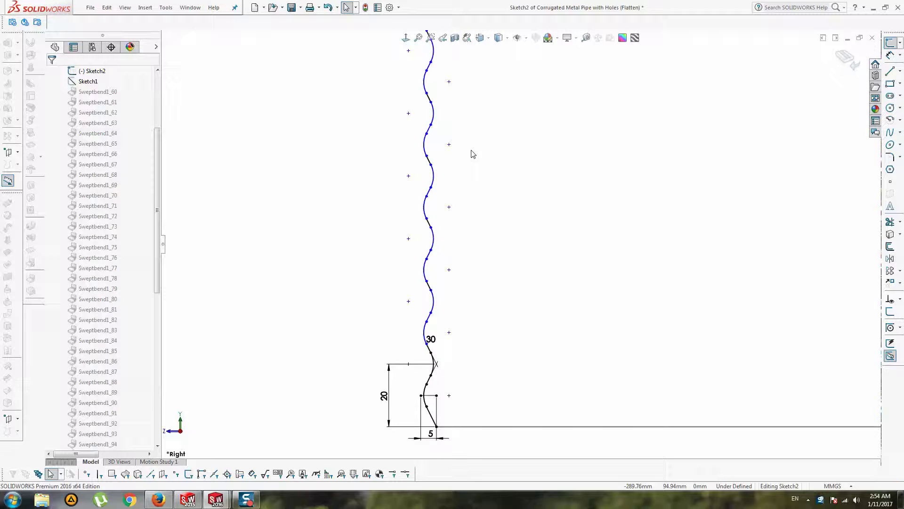
scroll(473, 153, "up", 10)
middle_click_drag(487, 192, 478, 222, "ctrl")
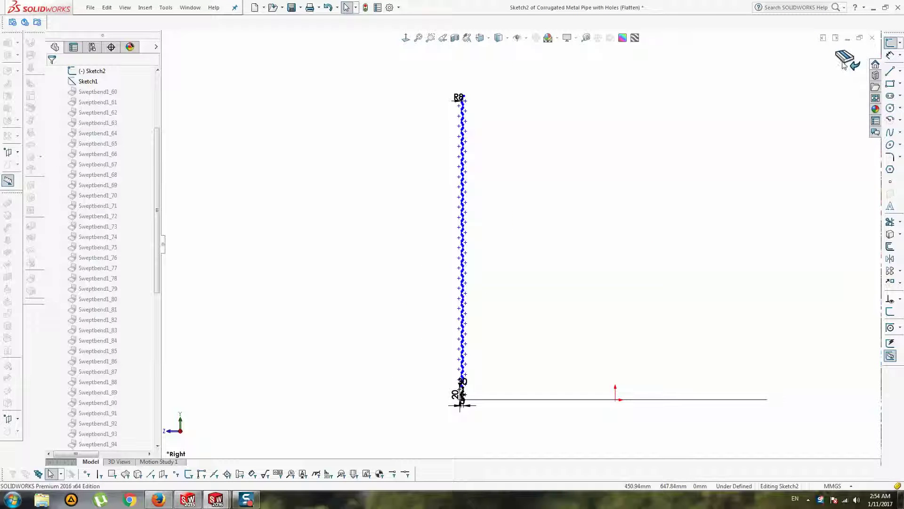
key("z")
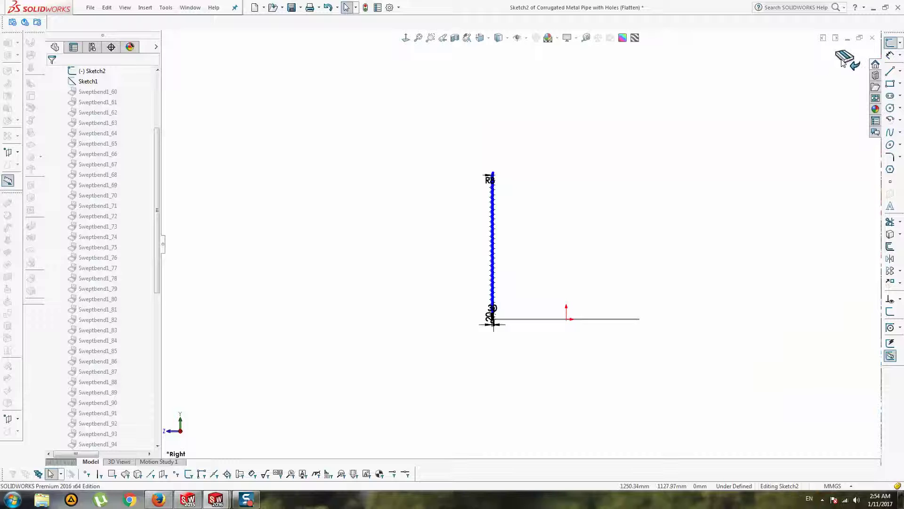
scroll(86, 82, "up", 3)
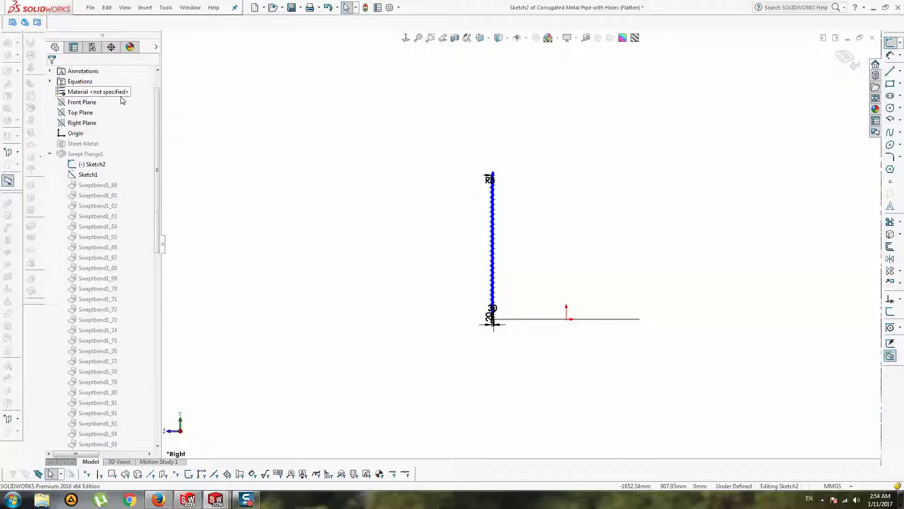
right_click(84, 174)
left_click(110, 190)
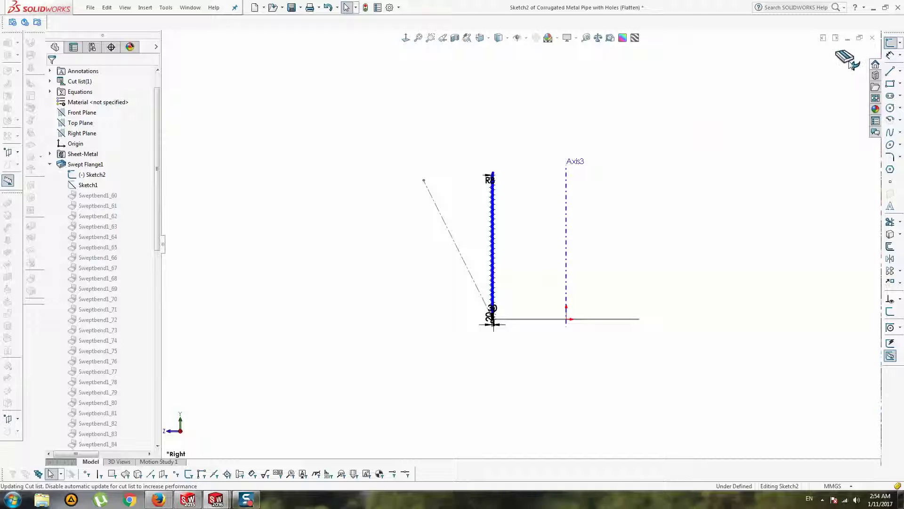
key("f")
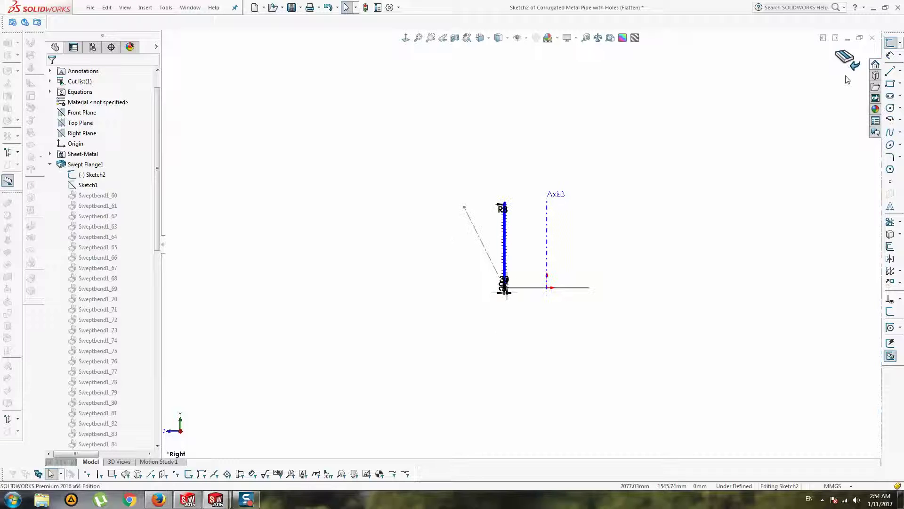
left_click(50, 164)
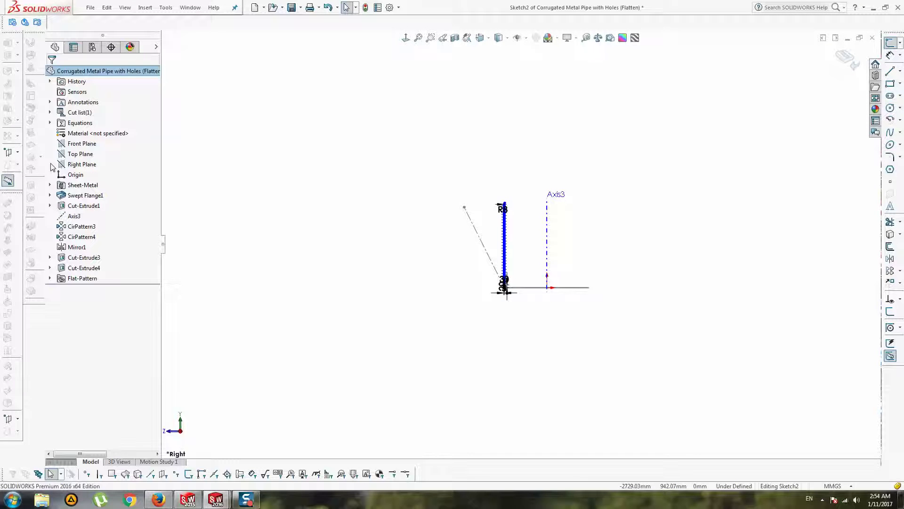
right_click(77, 194)
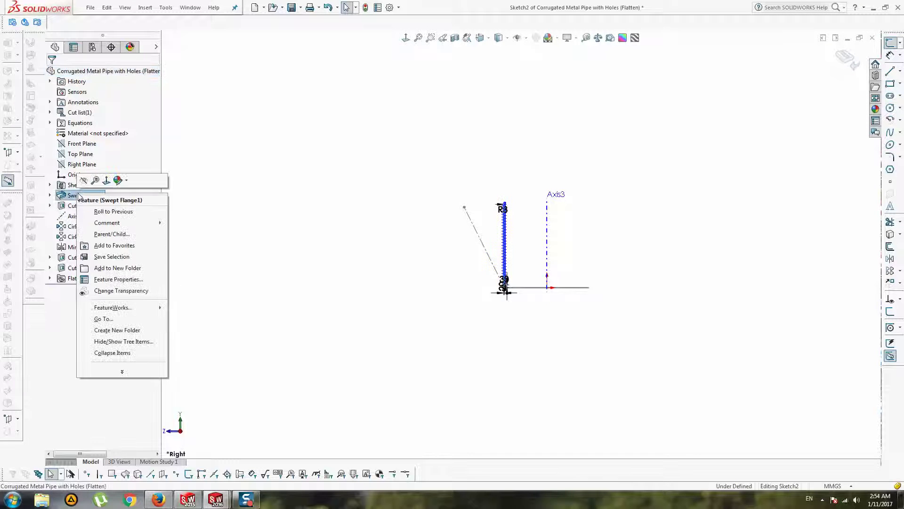
left_click(284, 120)
Step: Close the modified part without saving and reopen Corrugated Metal Pipe with Holes (Flatten) from the recent documents
left_click(872, 38)
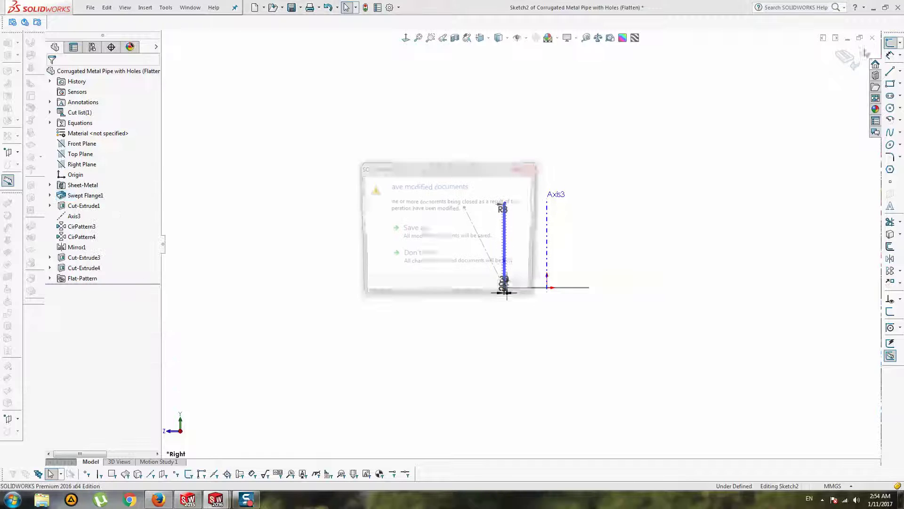
left_click(415, 258)
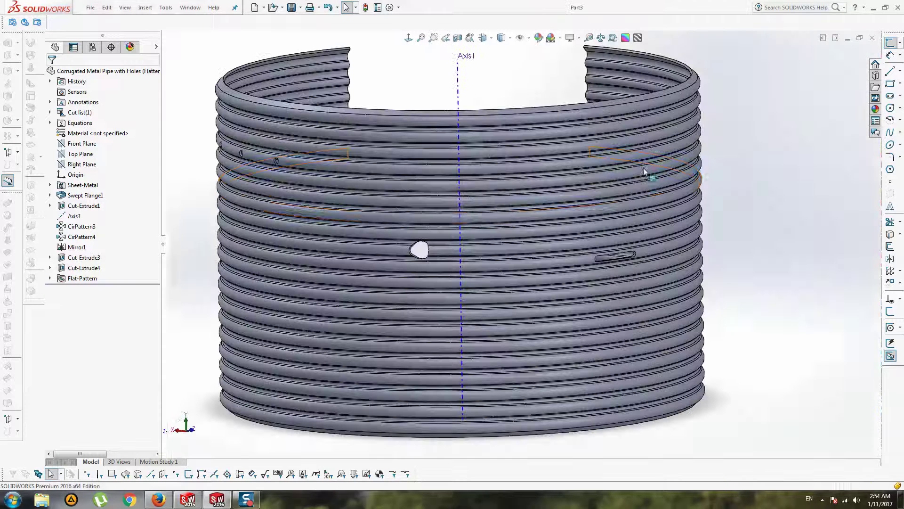
key("r")
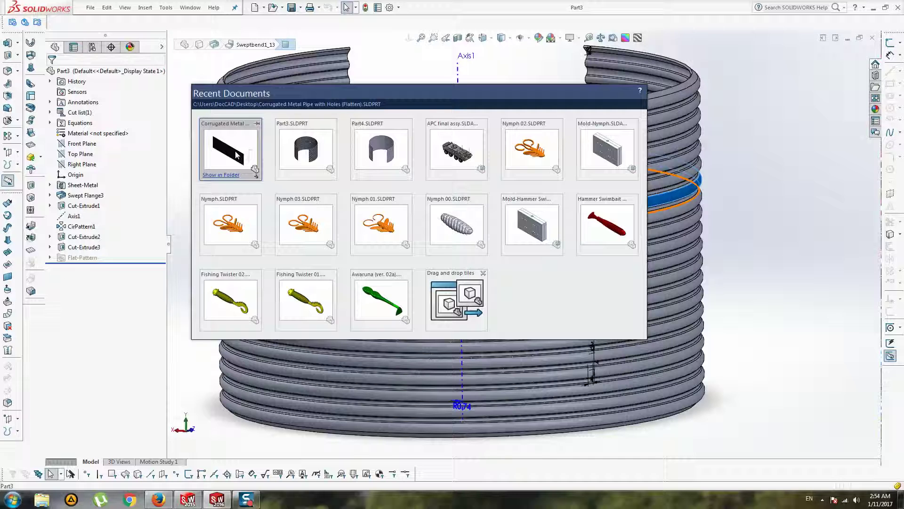
left_click(233, 154)
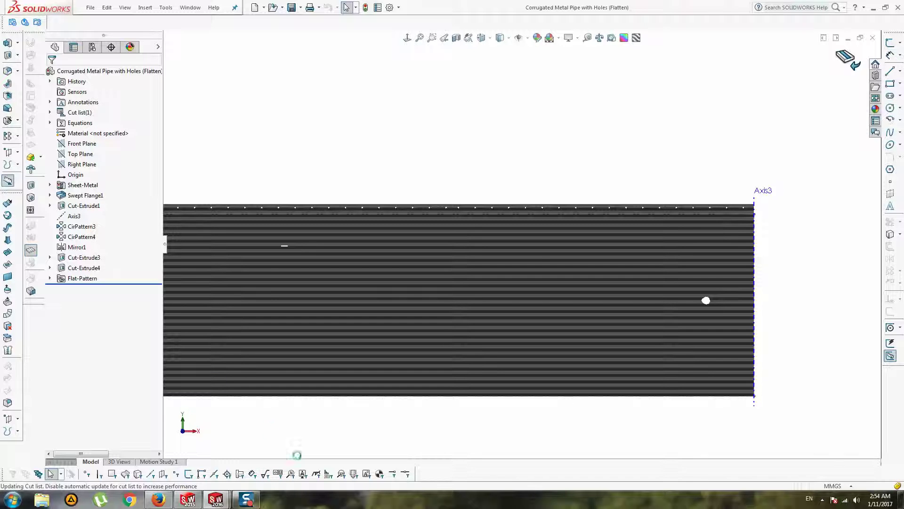
Step: Roll the reopened part back to just after Swept Flange1 and expand that feature
mouse_move(243, 499)
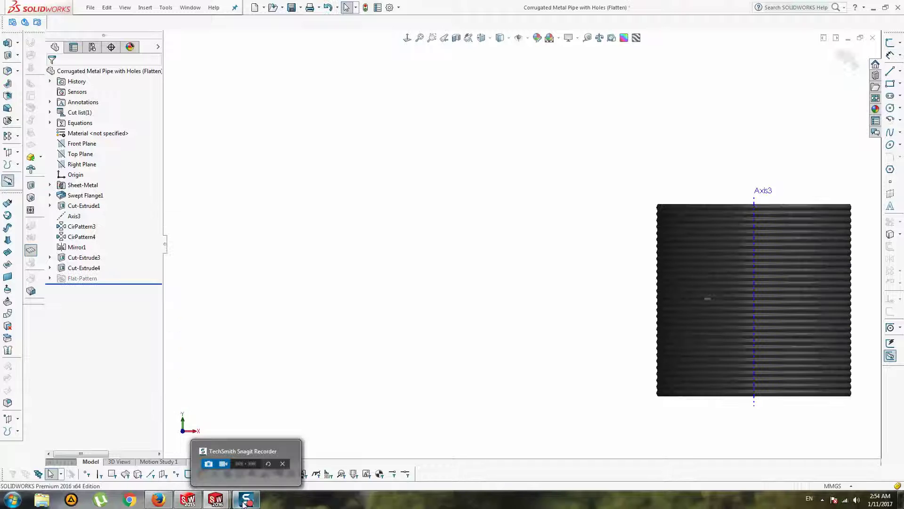
left_click(97, 210)
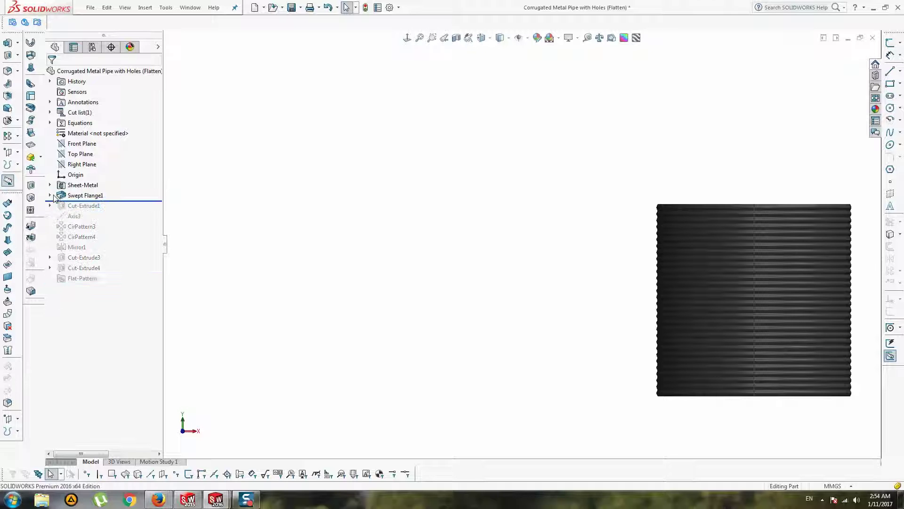
left_click(52, 195)
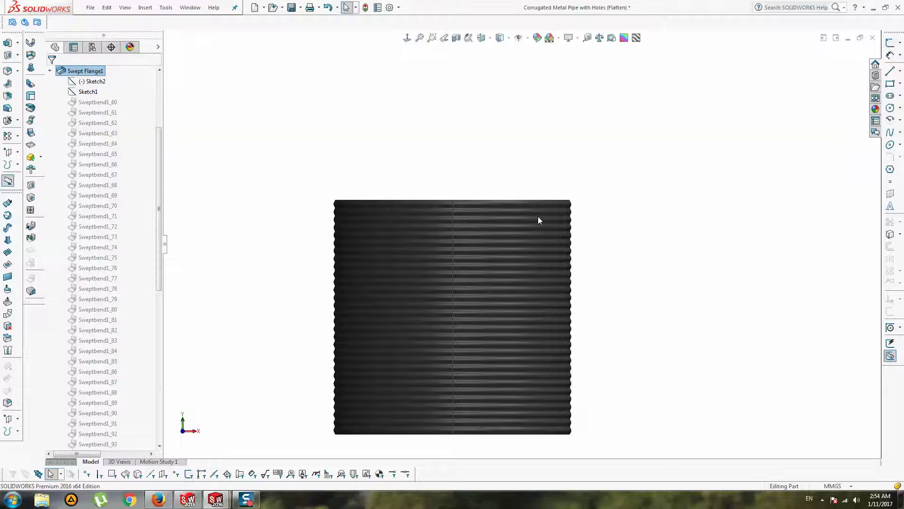
Step: Open the swept flange's path sketch, Sketch1, examine the circular path and its small gap, and exit the sketch
left_click(84, 92)
middle_click_drag(418, 275, 495, 445)
right_click(86, 93)
left_click(78, 67)
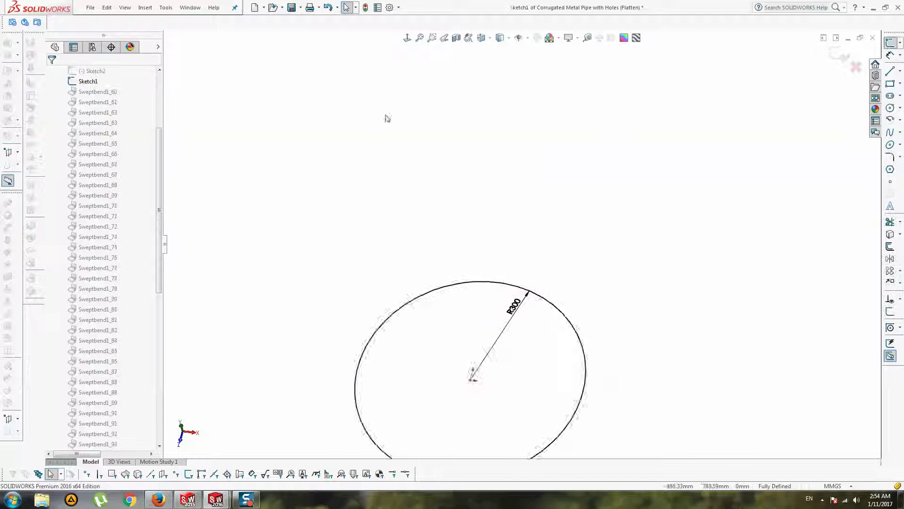
scroll(448, 385, "down", 3)
scroll(430, 362, "down", 1)
middle_click_drag(430, 363, 466, 303, "ctrl")
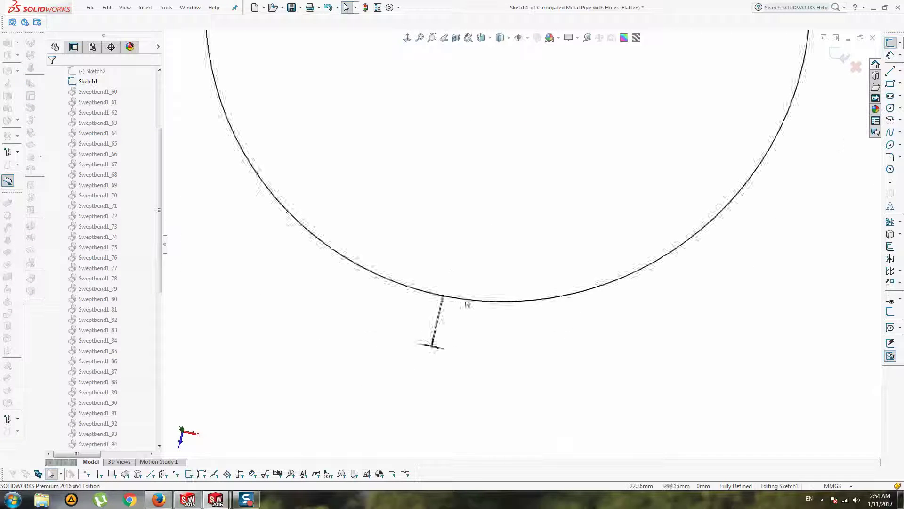
scroll(466, 301, "up", 3)
mouse_move(491, 162)
middle_mouse_down("ctrl")
mouse_move(464, 246)
mouse_move(468, 271)
middle_mouse_up("ctrl")
left_click(842, 56)
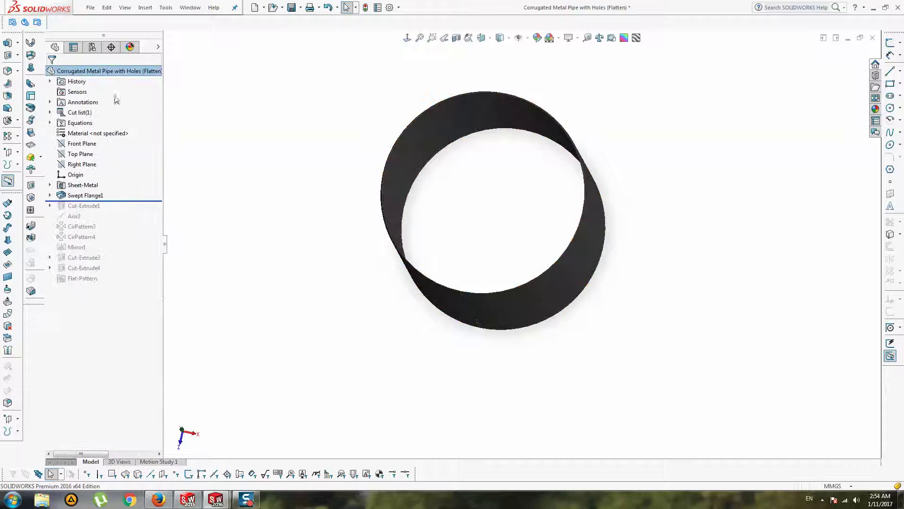
Step: Roll the part forward to include Cut-Extrude1 and inspect the single hole near the pipe's upper rim
left_click_drag(117, 208, 121, 210)
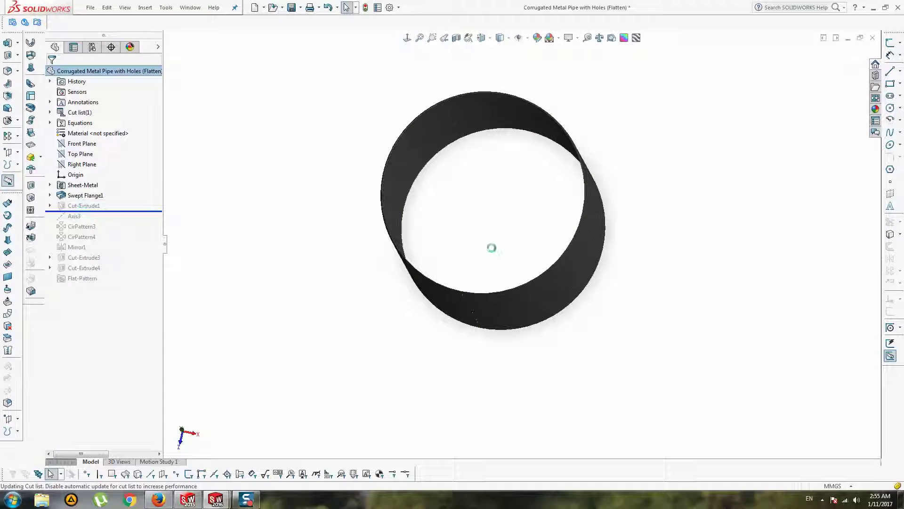
middle_click_drag(405, 276, 392, 151)
scroll(521, 197, "down", 4)
middle_click_drag(521, 197, 476, 122)
scroll(584, 178, "up", 3)
scroll(587, 188, "down", 4)
middle_click_drag(596, 211, 517, 230)
scroll(554, 222, "up", 4)
scroll(562, 226, "down", 2)
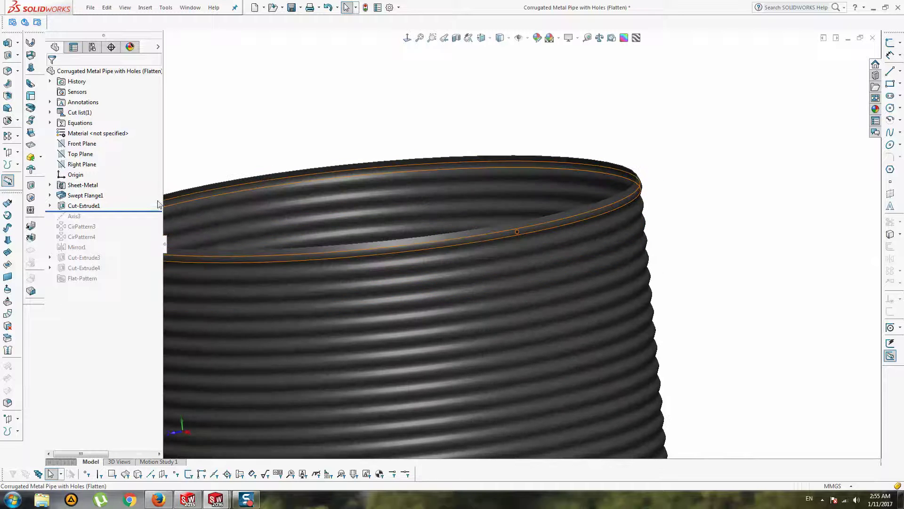
Step: Display the pipe shaded with edges and roll the part forward to include Axis3 and CirPattern3
left_click(508, 40)
left_click(500, 51)
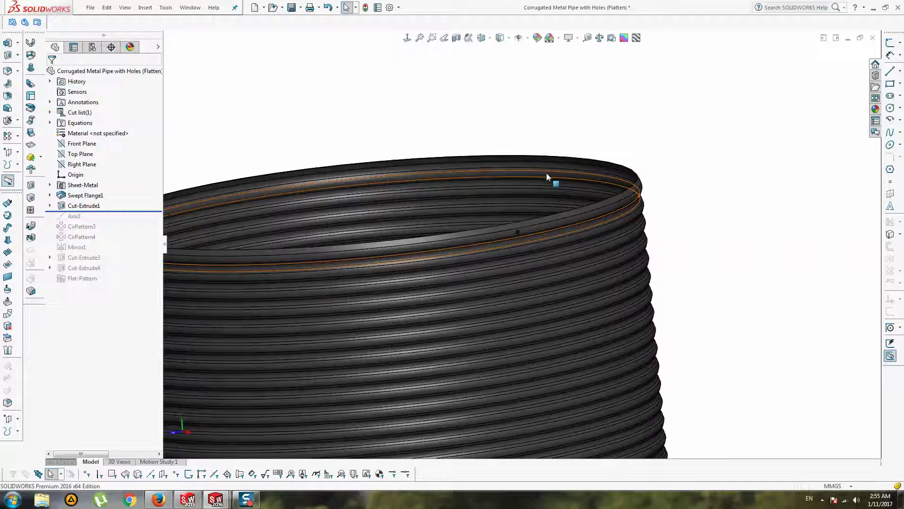
scroll(300, 189, "up", 2)
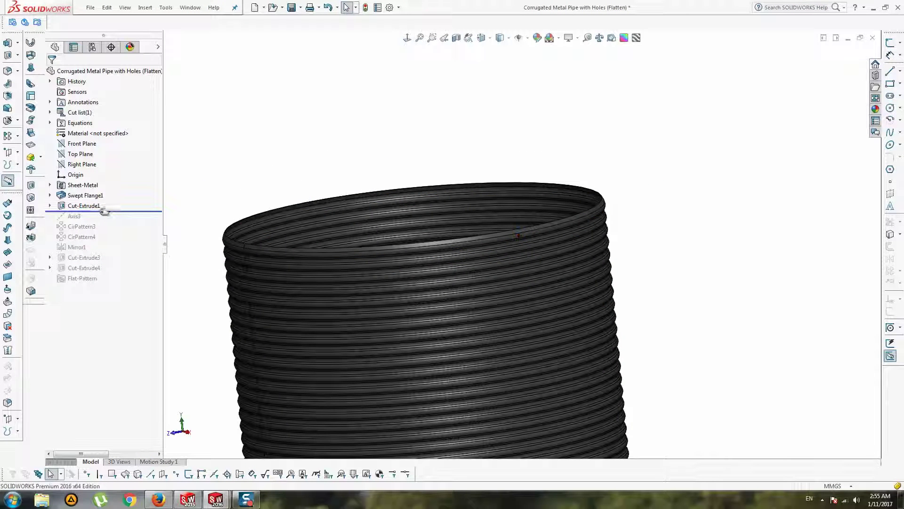
left_click_drag(98, 212, 124, 231)
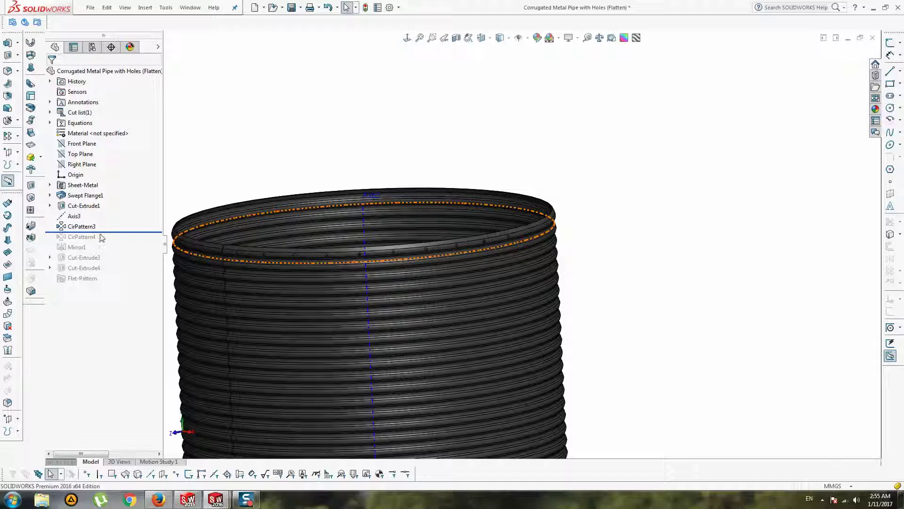
Step: Roll the part forward to include CirPattern4 and inspect the holes around the pipe's upper rim
left_click_drag(103, 233, 105, 242)
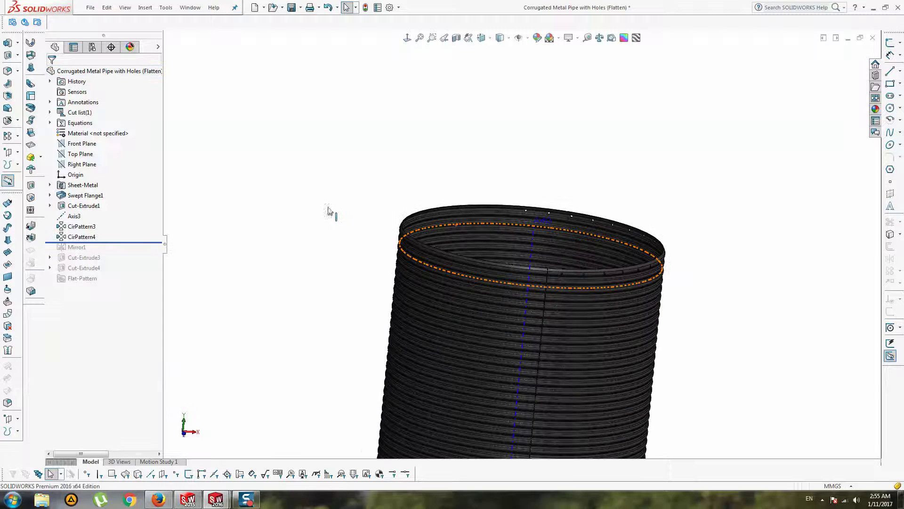
middle_click_drag(534, 227, 562, 247)
scroll(711, 317, "up", 2)
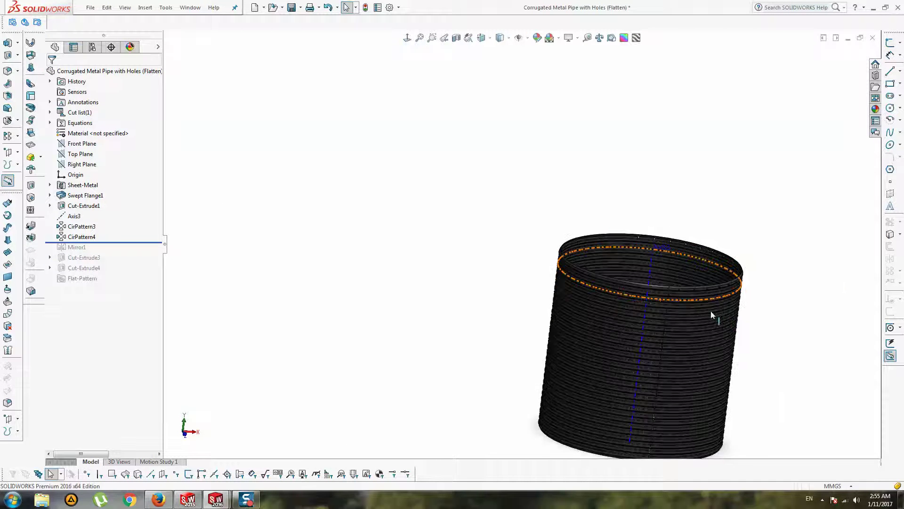
scroll(638, 269, "down", 5)
scroll(628, 245, "down", 1)
middle_click_drag(612, 222, 605, 216)
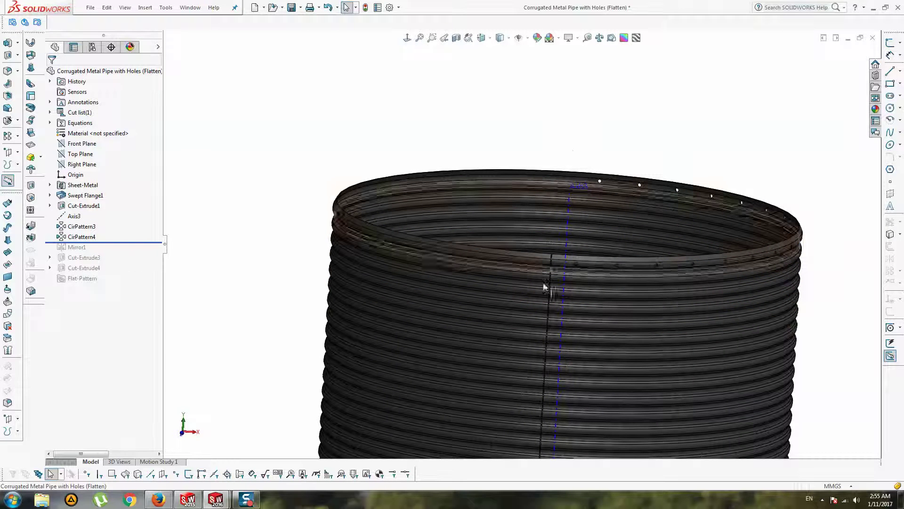
Step: Roll the part forward through Mirror1, Cut-Extrude3 and Cut-Extrude4, and locate the two extruded cuts on the pipe wall
left_click_drag(96, 242, 99, 252)
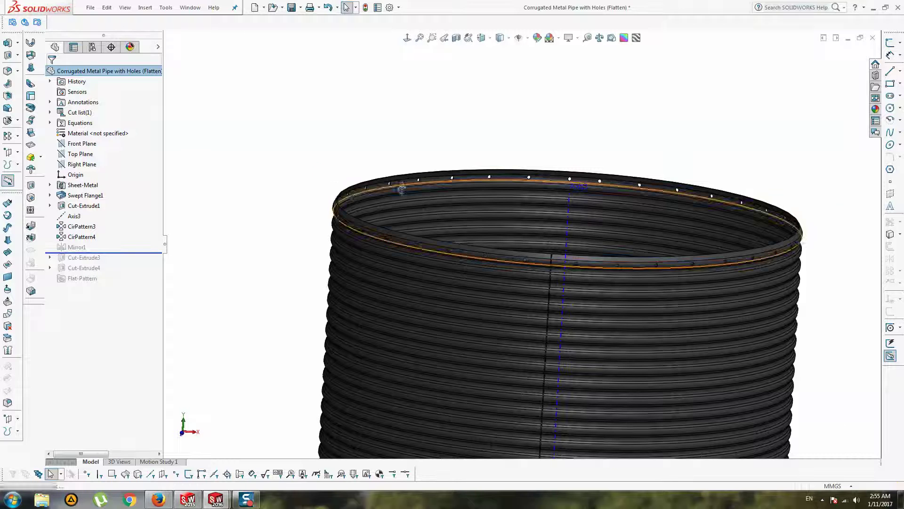
left_click_drag(121, 259, 121, 282)
left_click(88, 258)
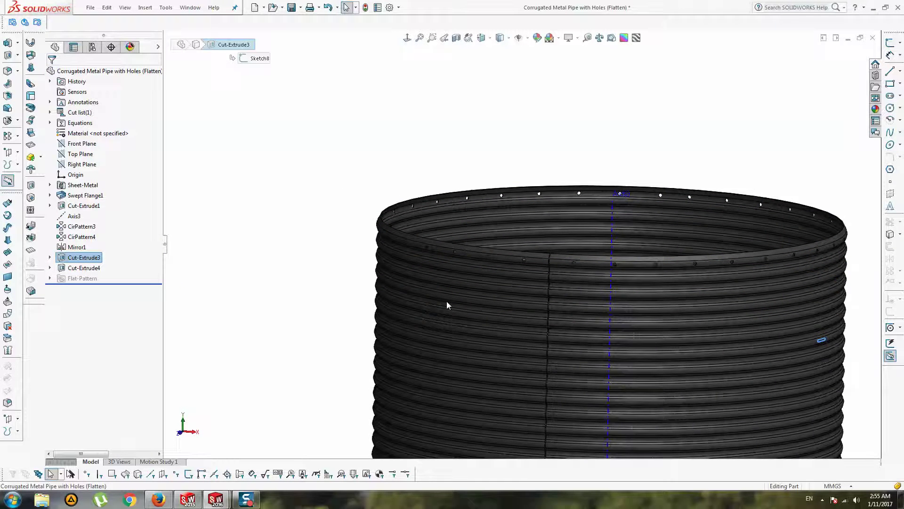
key("f")
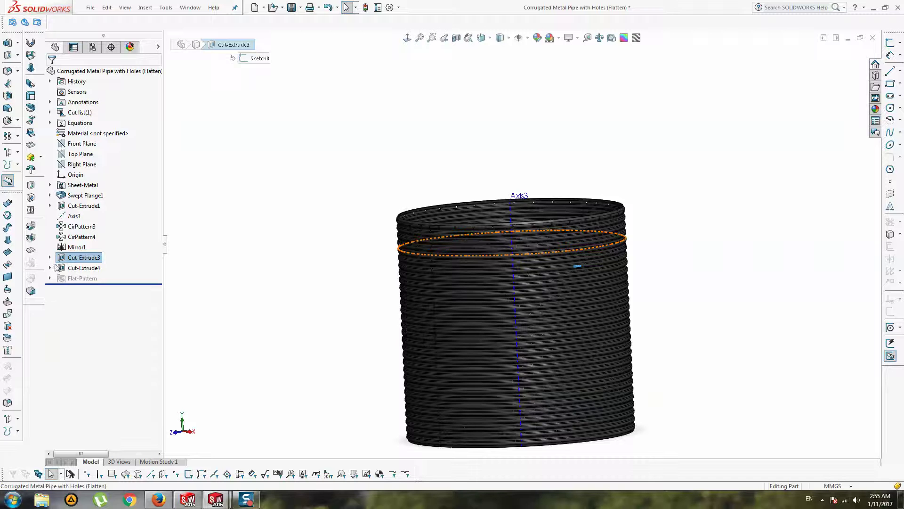
left_click(57, 267)
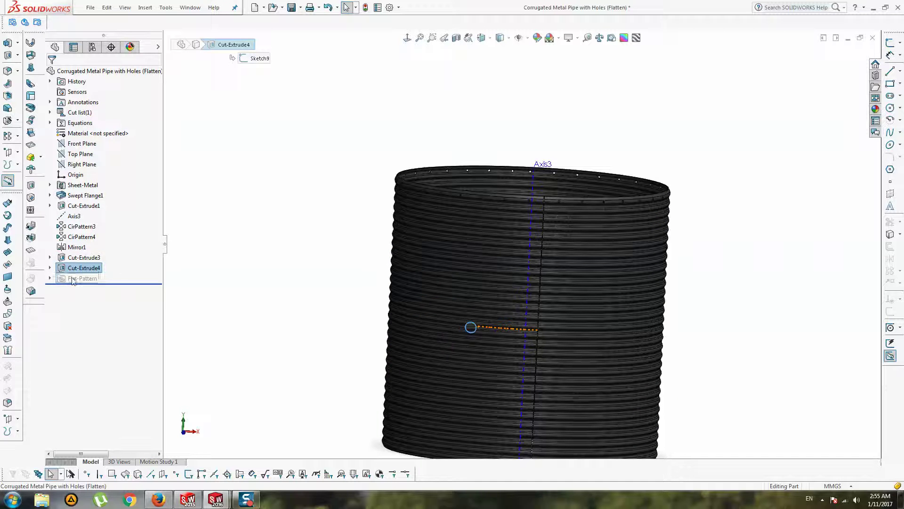
Step: Unsuppress Flat-Pattern to flatten the pipe, view the sheet face-on and examine the row of holes along its upper edge
left_click(76, 279)
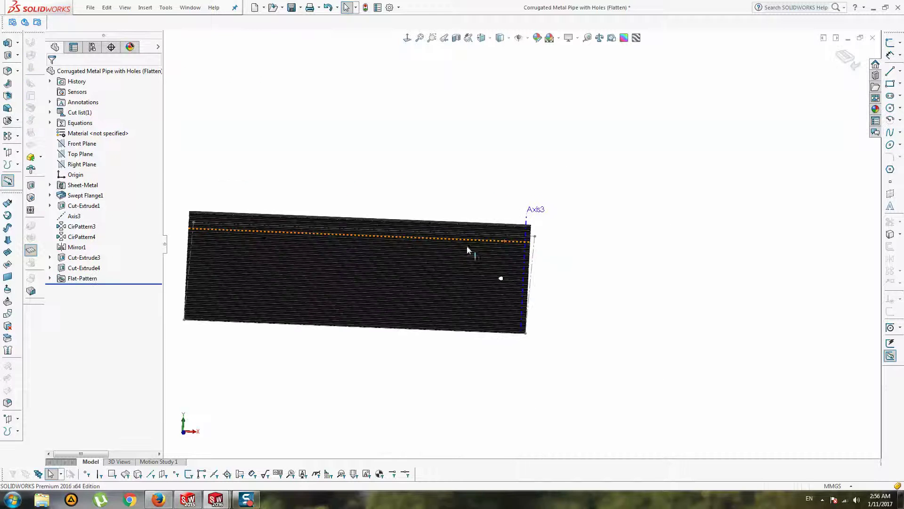
left_click(407, 38)
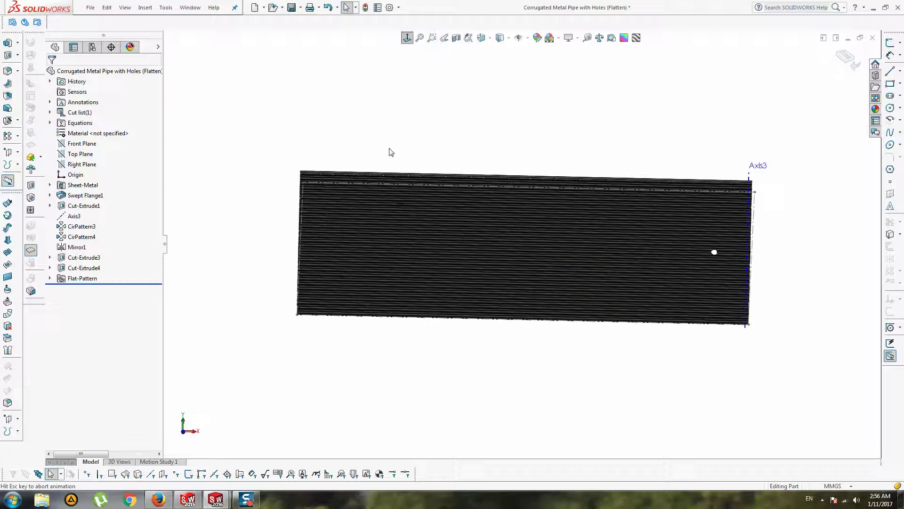
scroll(348, 196, "down", 8)
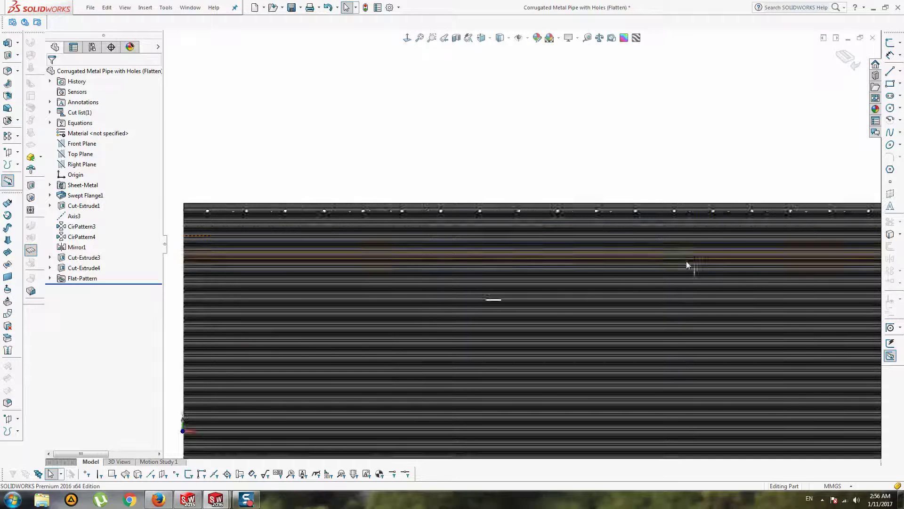
middle_click_drag(686, 265, 480, 252, "ctrl")
mouse_move(651, 254)
middle_mouse_down("ctrl")
mouse_move(399, 239)
mouse_move(404, 246)
mouse_move(310, 245)
middle_mouse_up("ctrl")
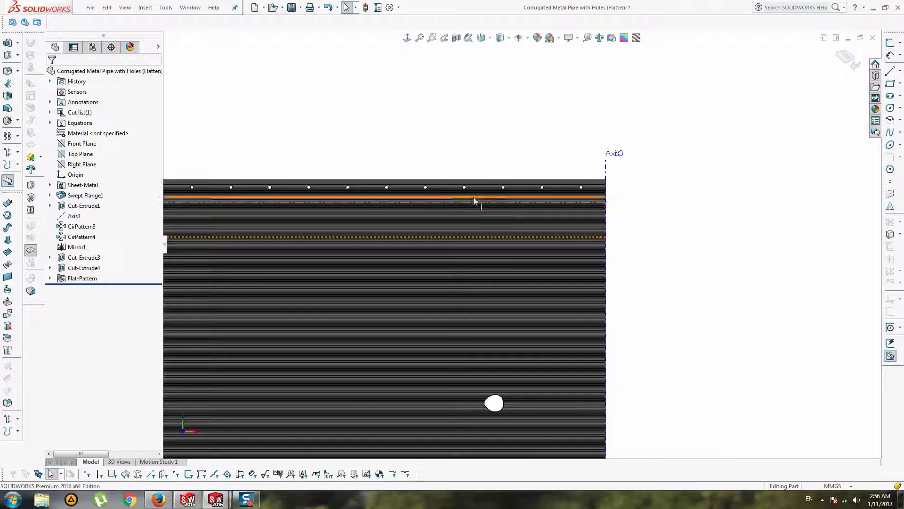
mouse_move(474, 200)
middle_mouse_down("ctrl")
mouse_move(820, 198)
mouse_move(688, 206)
middle_mouse_up("ctrl")
middle_click_drag(326, 204, 548, 204, "ctrl")
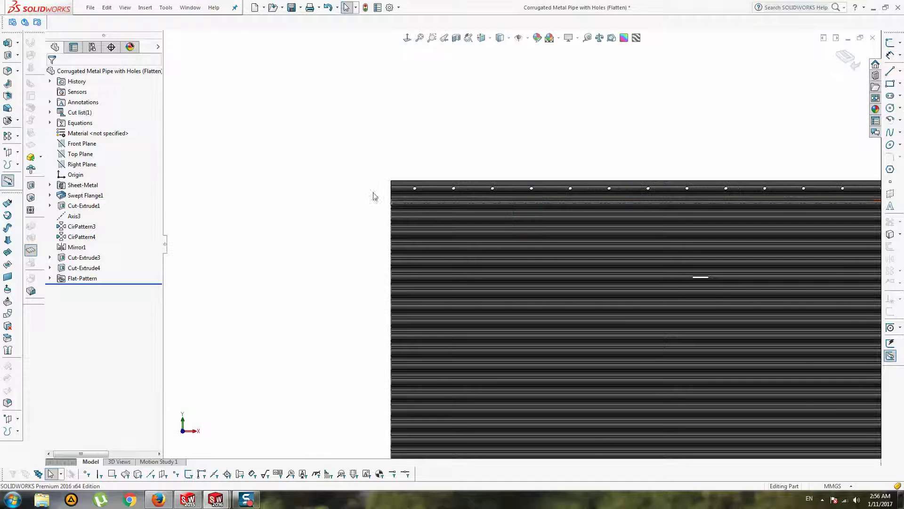
scroll(556, 219, "up", 7)
middle_click_drag(601, 233, 328, 146, "ctrl")
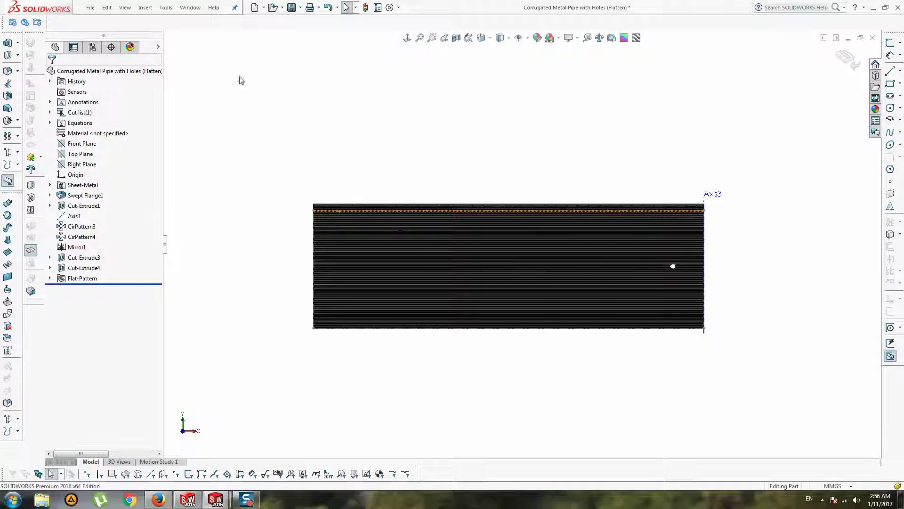
Step: Make a new drawing from the flattened part on an A1 (ISO) sheet
left_click(263, 8)
left_click(267, 30)
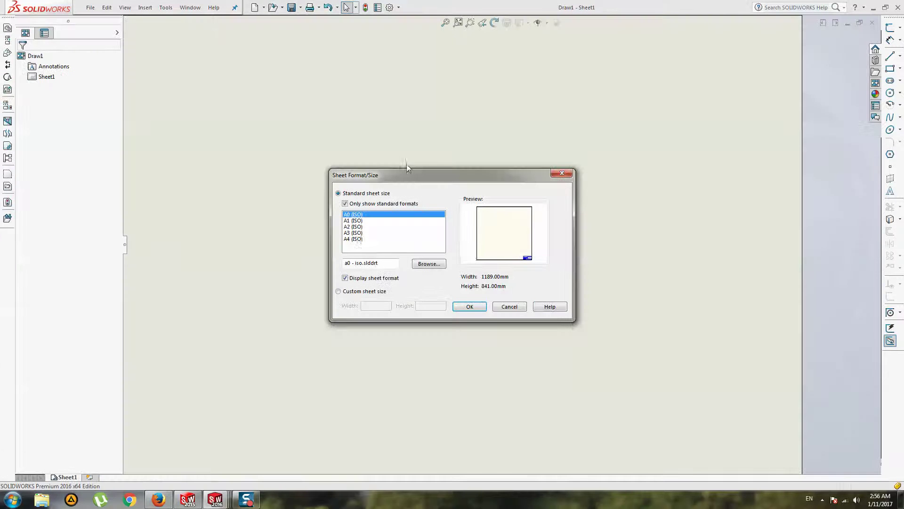
left_click(357, 227)
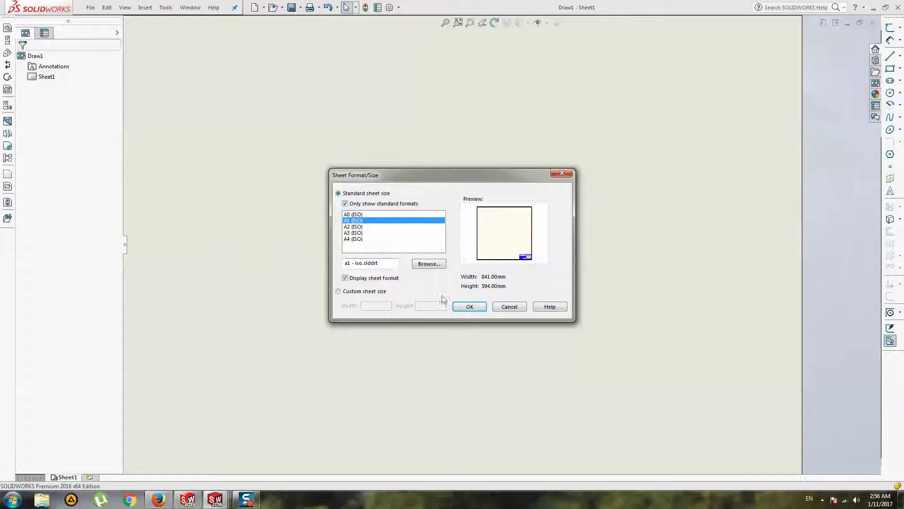
left_click(469, 307)
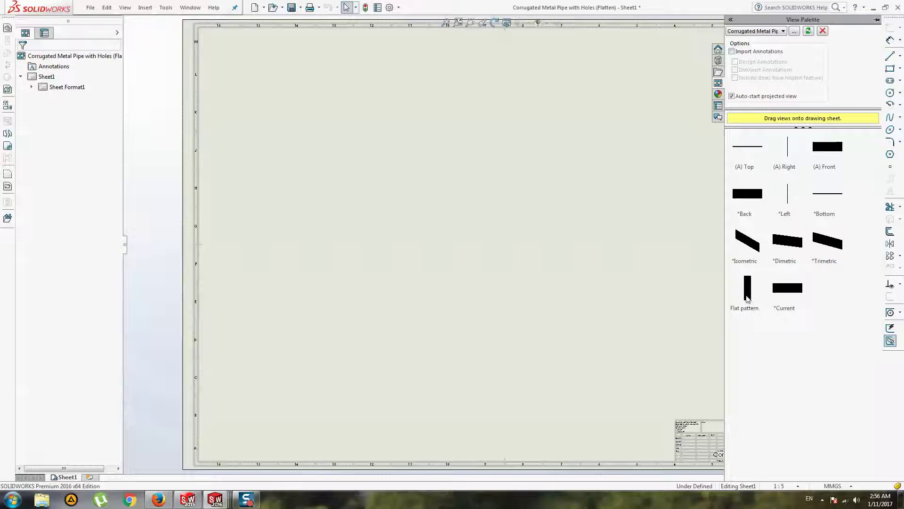
Step: Place the part's Flat pattern view near the middle of the drawing sheet and set its display style to Shaded
left_click(747, 298)
left_click_drag(705, 290, 501, 219)
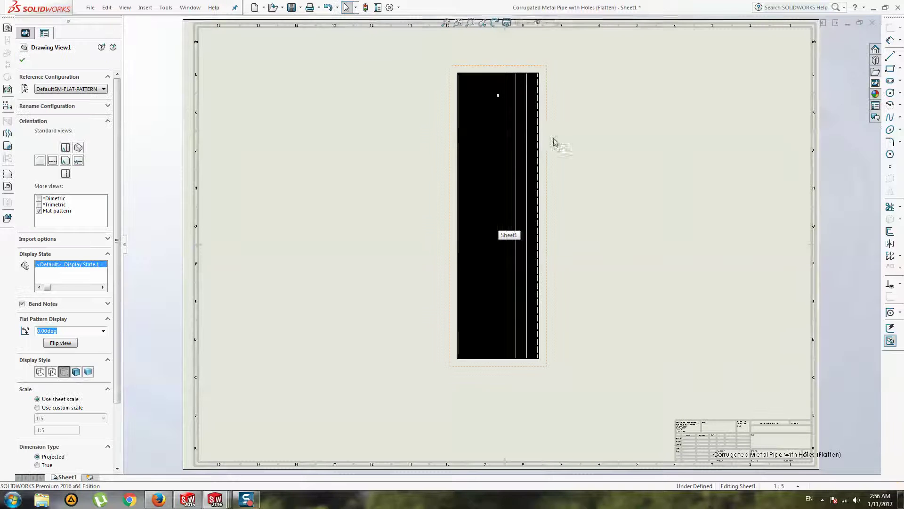
scroll(559, 124, "down", 3)
left_click(271, 237)
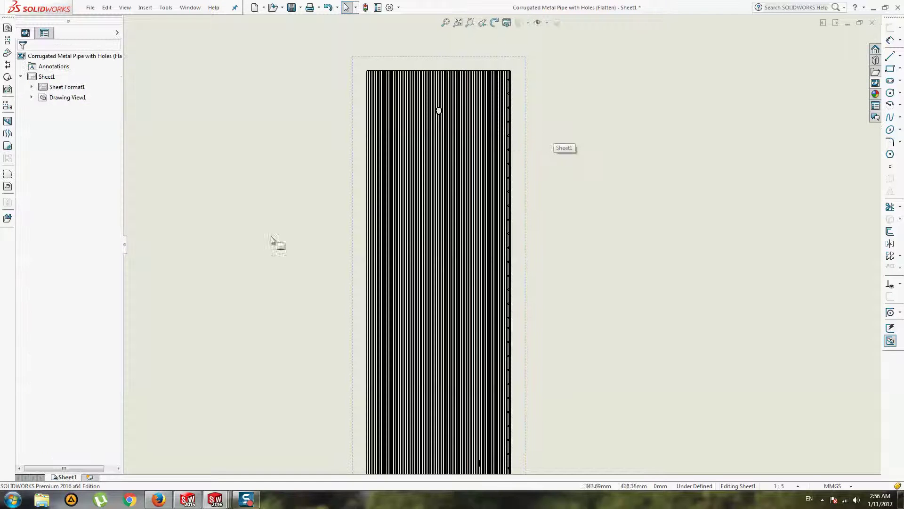
left_click(454, 72)
left_click(88, 372)
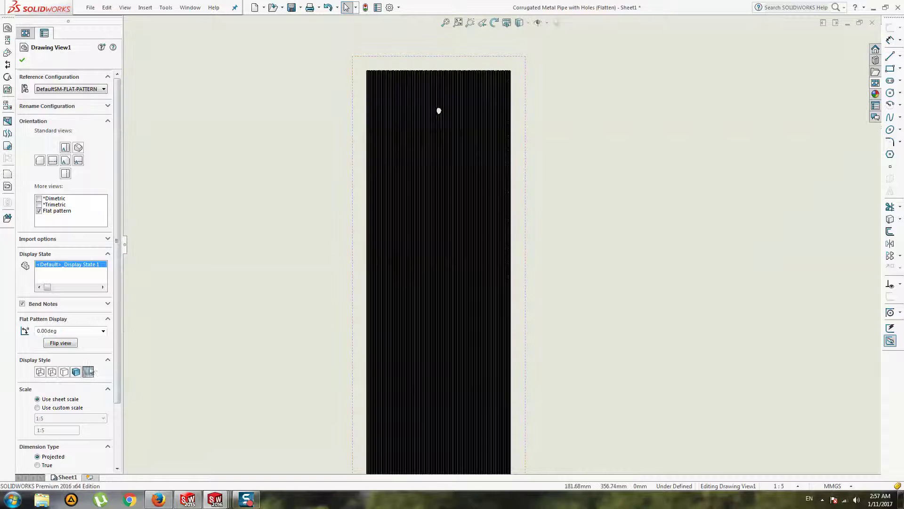
Step: Examine the large cutout and the row of small holes along the long edge of the flat pattern drawing view
scroll(509, 149, "up", 5)
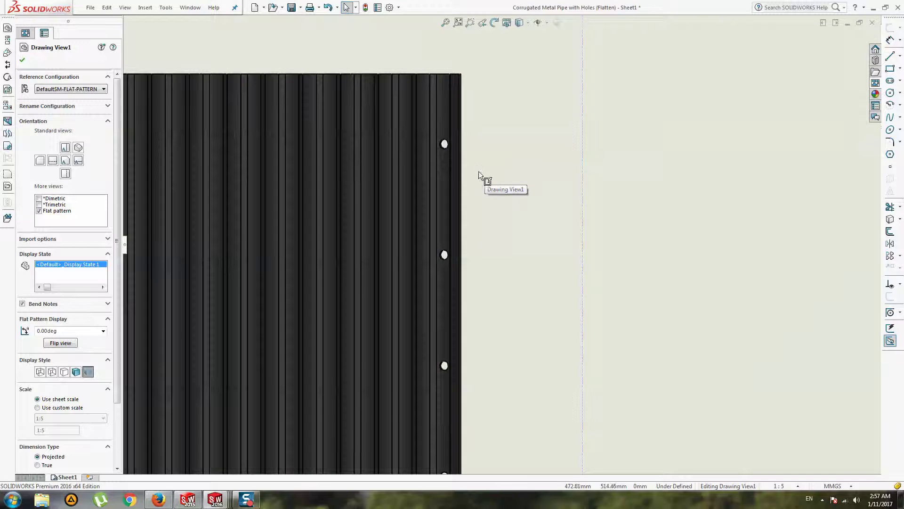
scroll(475, 174, "up", 3)
scroll(490, 216, "down", 8)
middle_click_drag(516, 319, 448, 106)
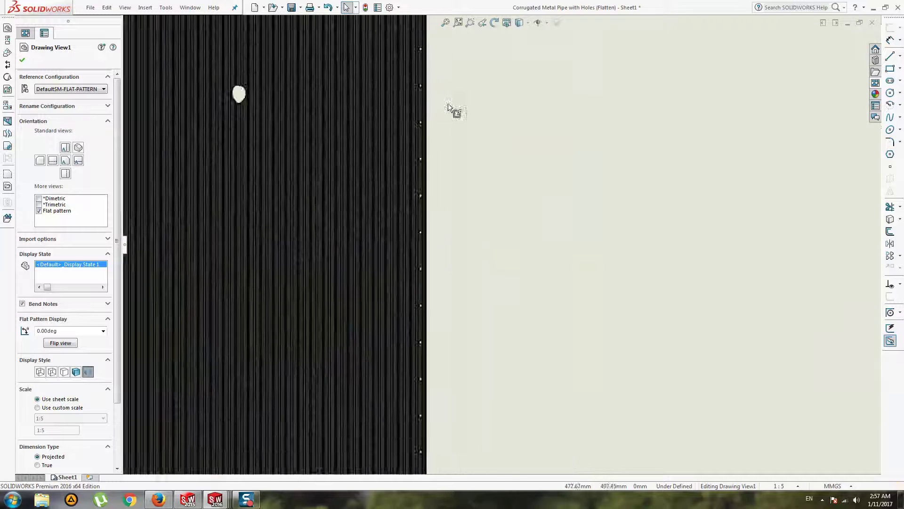
scroll(442, 226, "up", 6)
scroll(452, 246, "down", 8)
middle_click_drag(495, 251, 473, 138)
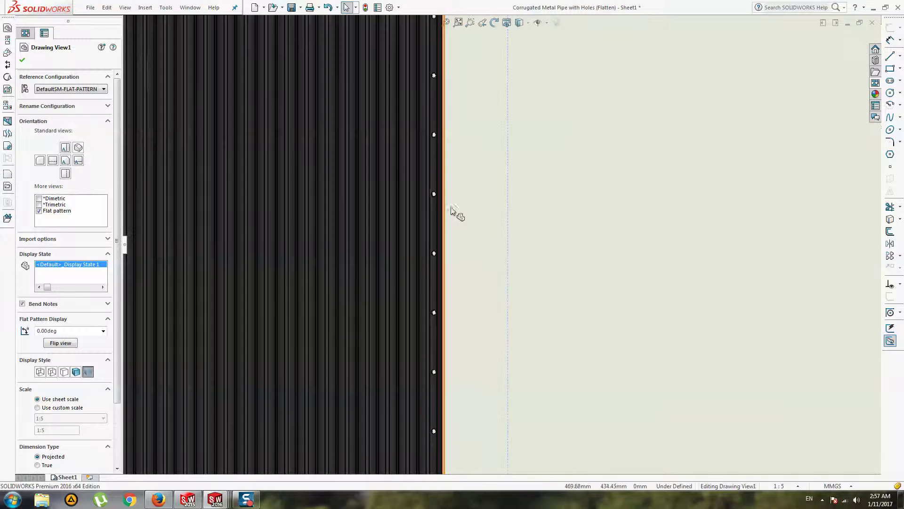
scroll(453, 211, "up", 6)
scroll(494, 224, "down", 4)
scroll(503, 231, "down", 6)
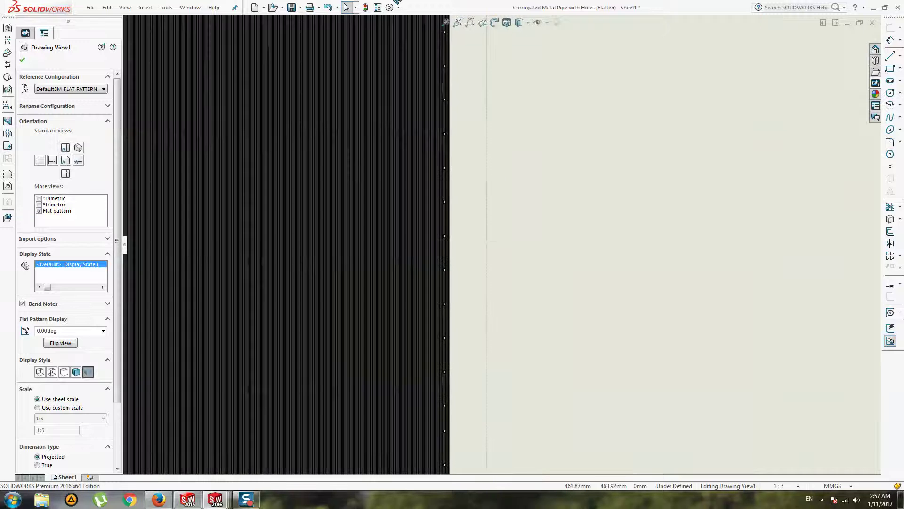
scroll(421, 240, "down", 4)
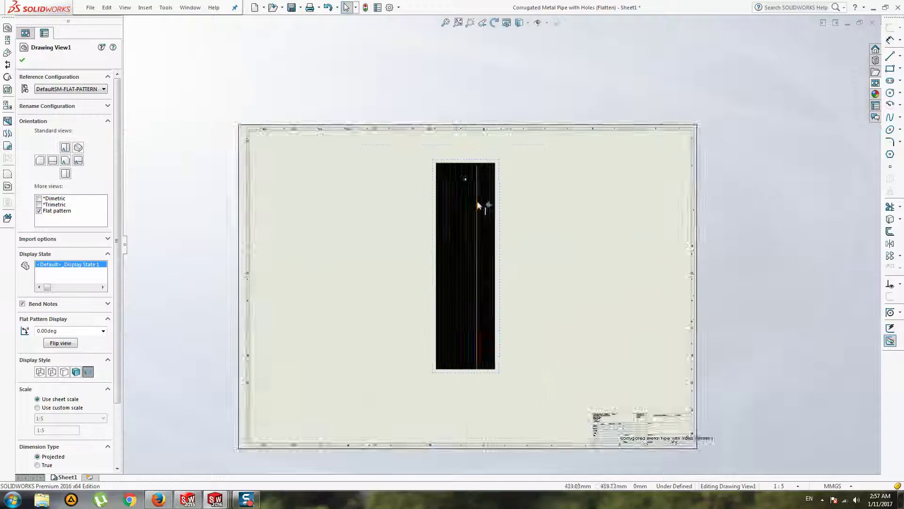
scroll(478, 195, "up", 8)
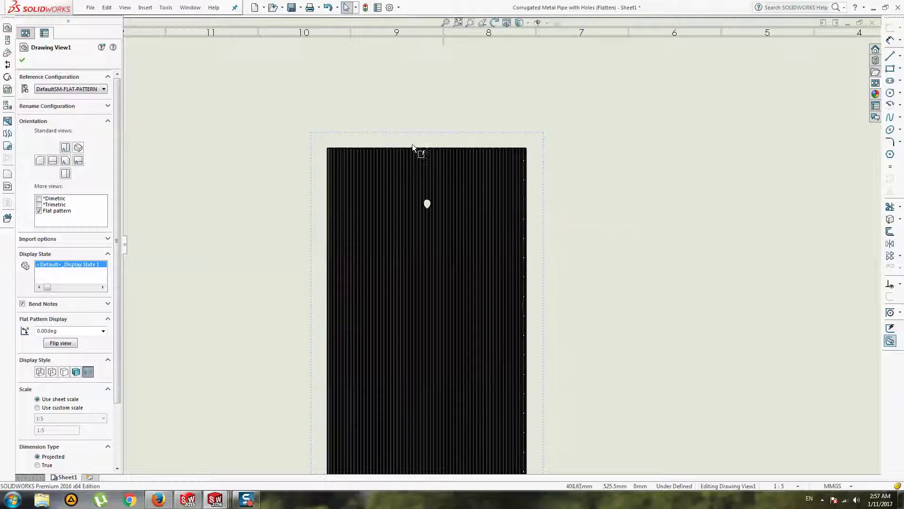
scroll(527, 170, "up", 4)
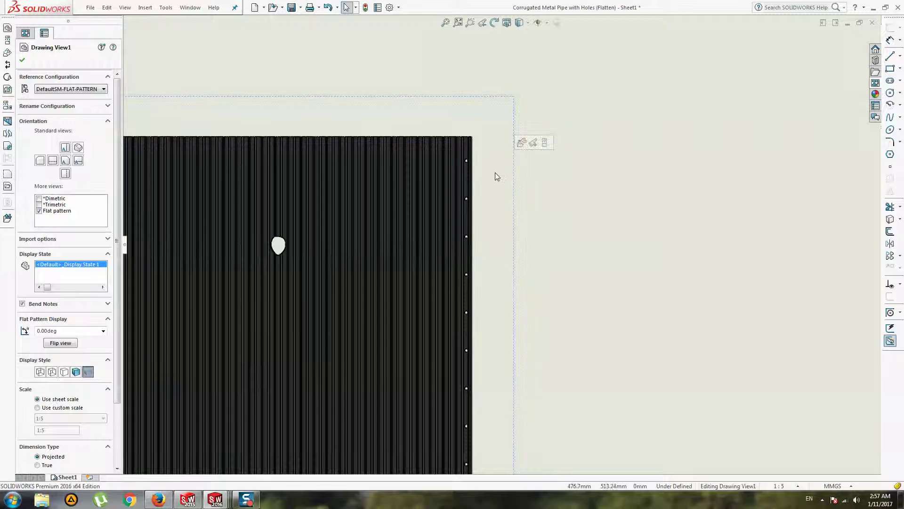
Step: Project a second view from the flat pattern view and place it above that view
left_click(22, 60)
left_click(8, 52)
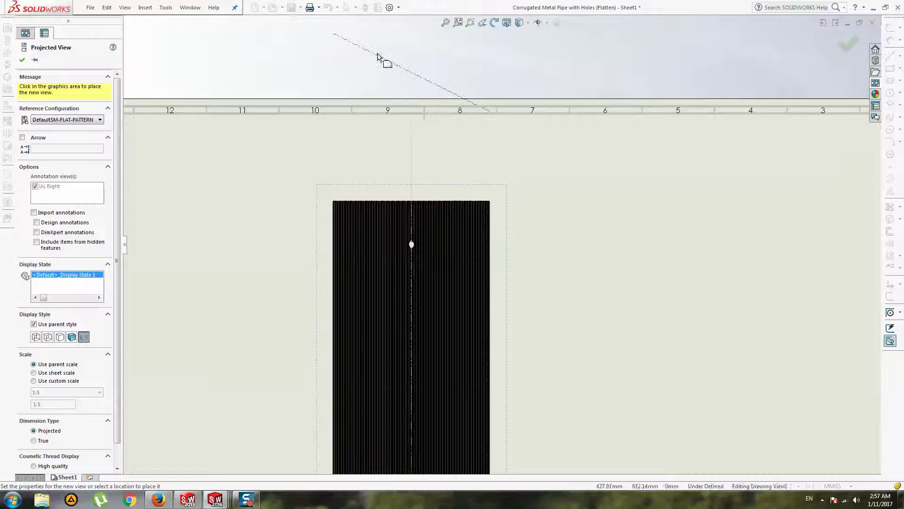
key("Escape")
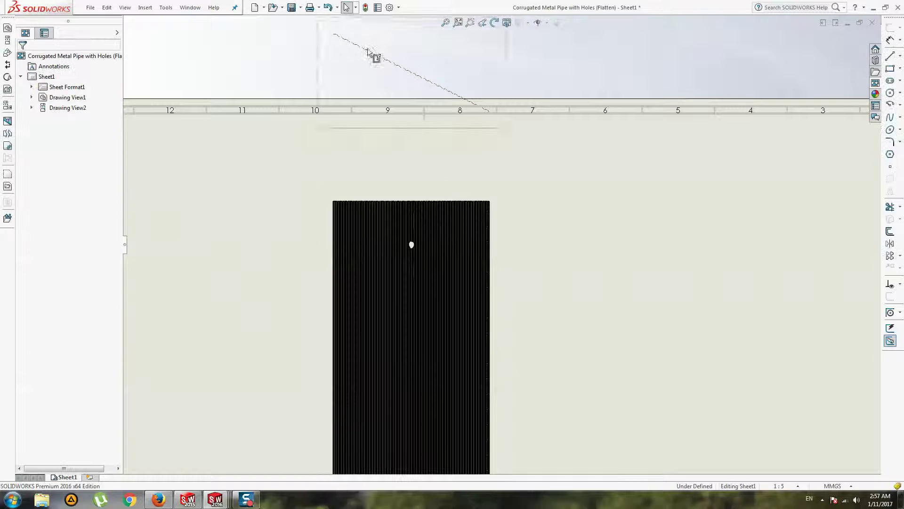
Step: Delete the flat pattern view and its projected view from the drawing sheet
left_click(430, 190)
key("Delete")
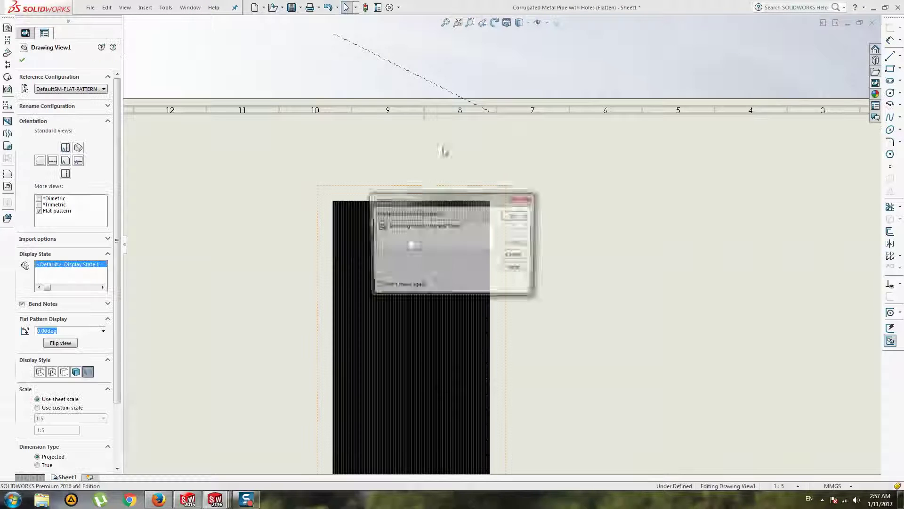
key("Return")
left_click(493, 85)
key("Delete")
key("Return")
Step: Switch to the part document and orient the flattened sheet to the Front view
key("ctrl+Tab")
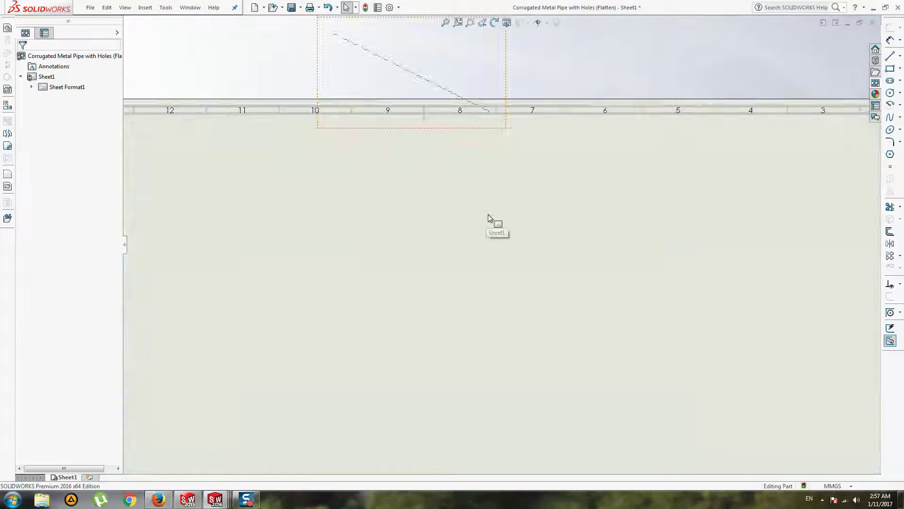
scroll(469, 253, "down", 5)
middle_click(403, 223)
scroll(404, 222, "up", 5)
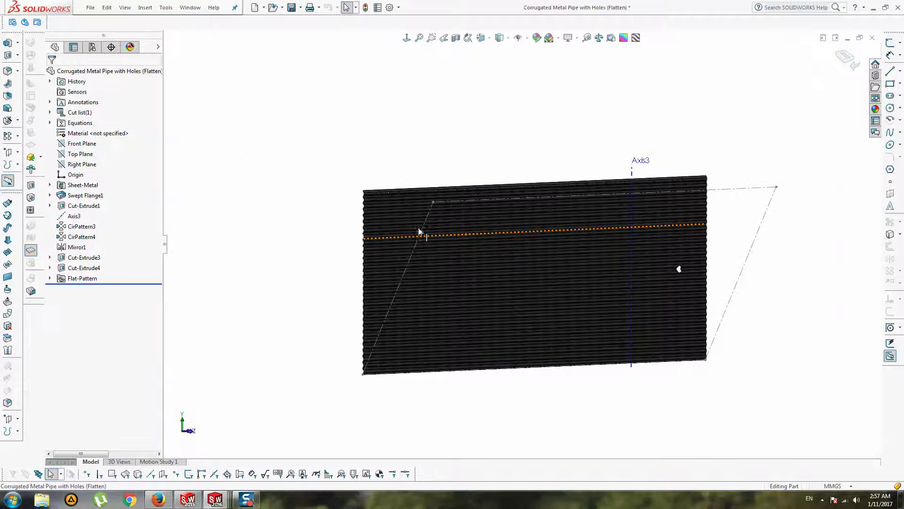
left_click(408, 39)
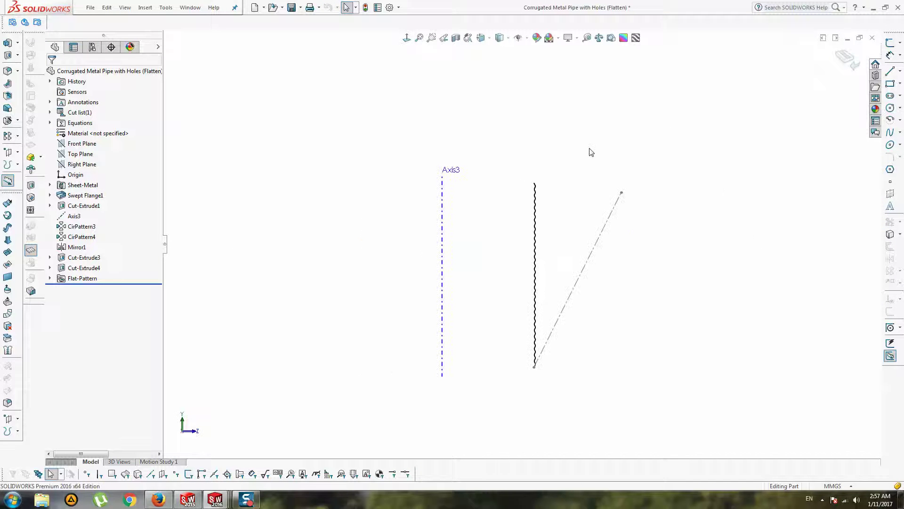
key("ctrl+1")
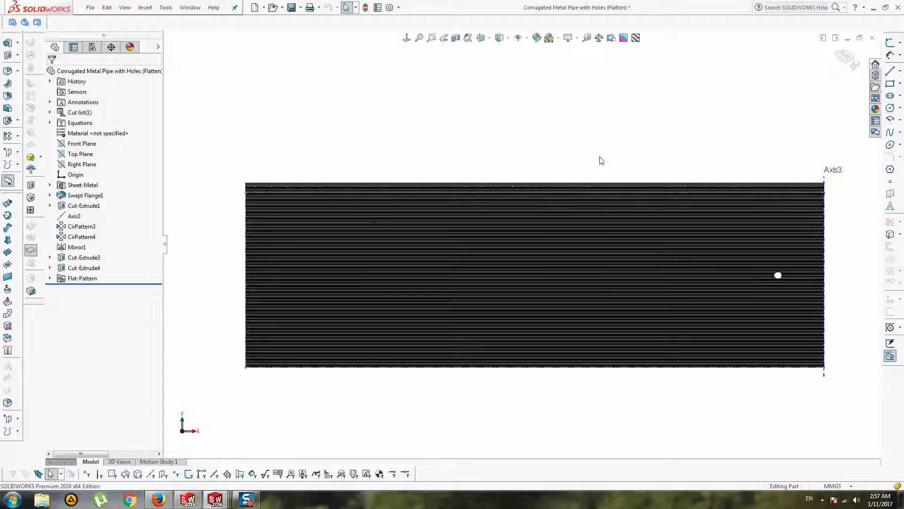
Step: Switch to the drawing and place a model view of the corrugated pipe part on Sheet1 using the Current Model View orientation
key("ctrl+Tab")
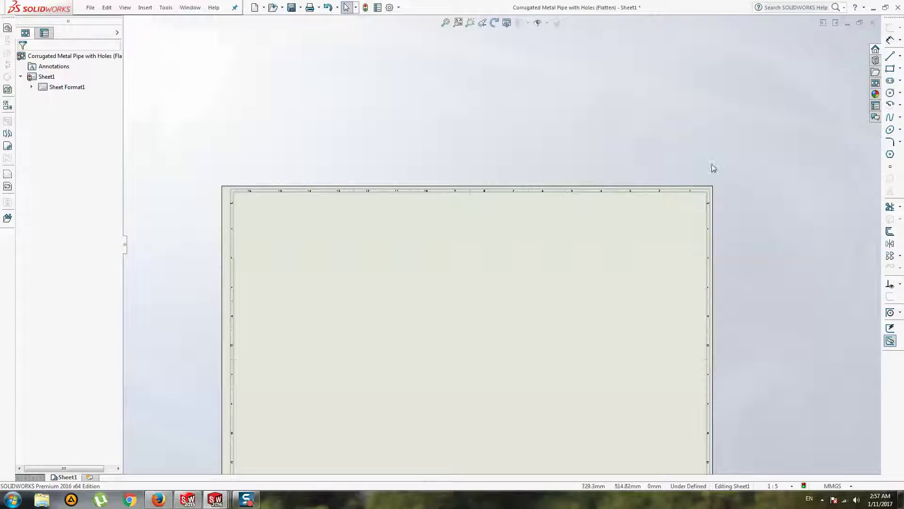
left_click(8, 28)
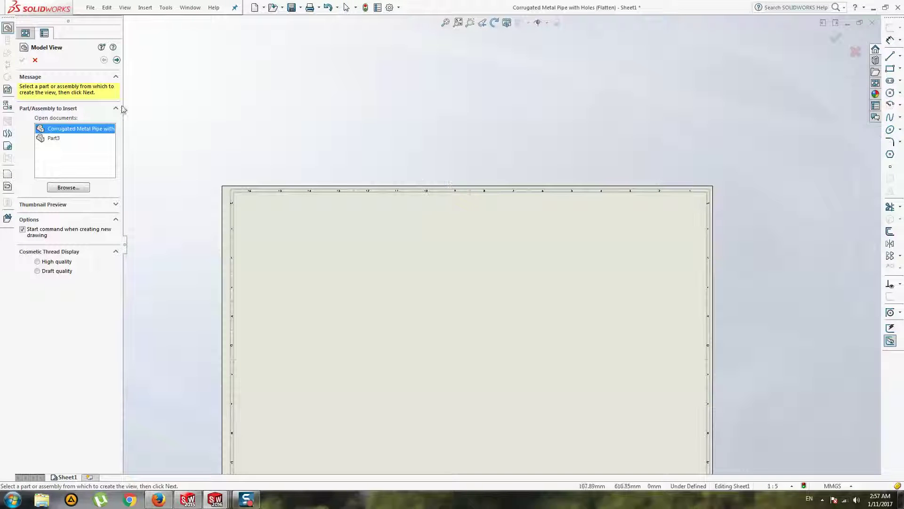
left_click(117, 60)
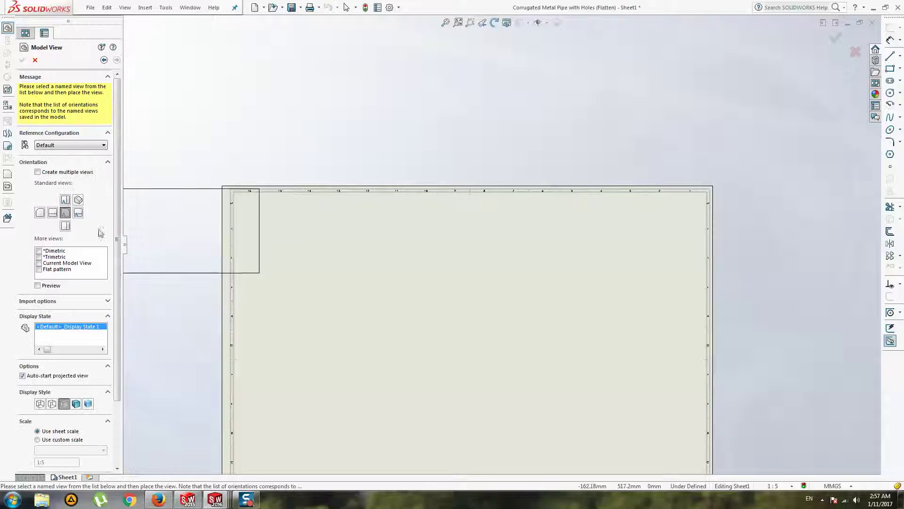
left_click(39, 268)
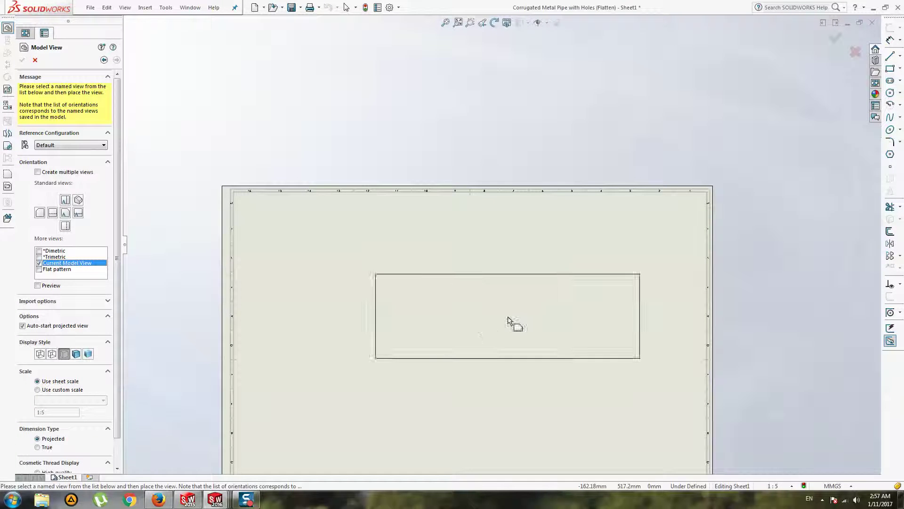
left_click(473, 296)
scroll(463, 287, "down", 5)
key("Escape")
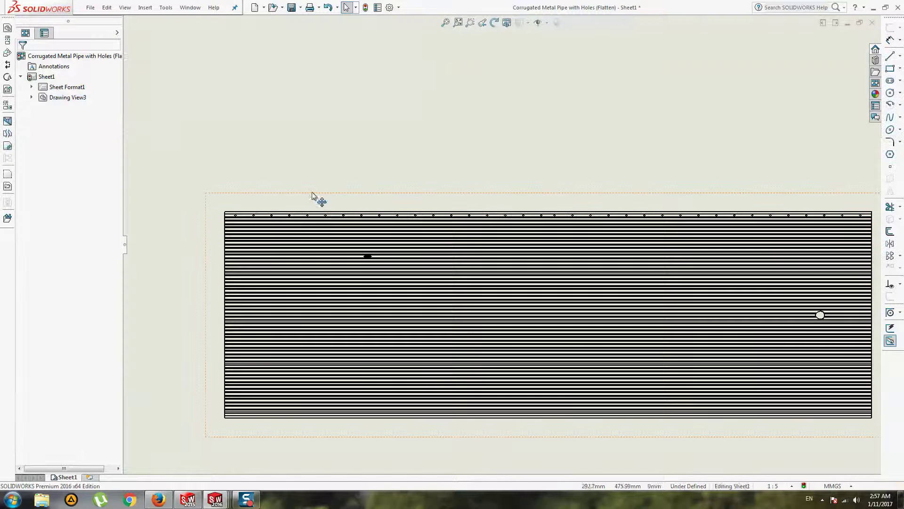
Step: Set the display style of the new flattened sheet view to Shaded
left_click(312, 196)
left_click(88, 300)
scroll(274, 222, "up", 4)
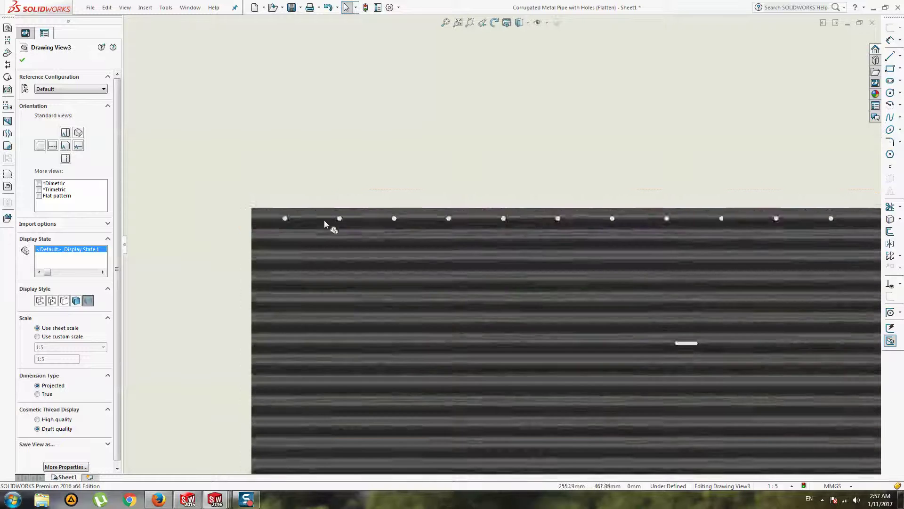
key("Escape")
Step: Examine the row of small holes along the long edge of the shaded view and the overall flattened sheet
left_click(890, 40)
scroll(329, 212, "up", 2)
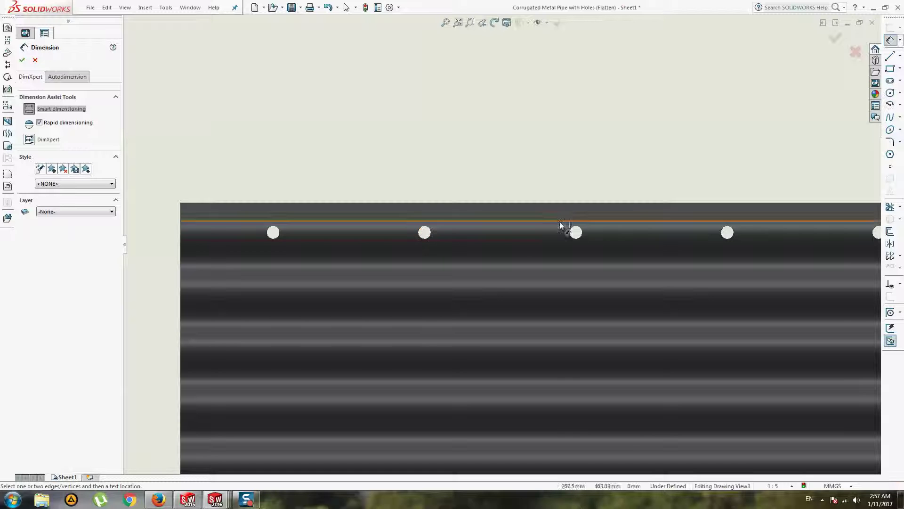
scroll(726, 232, "up", 1)
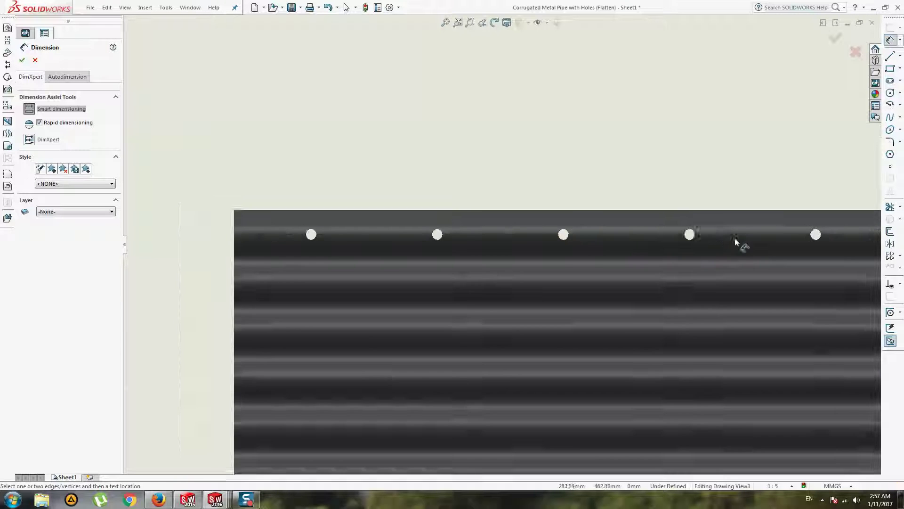
scroll(735, 242, "down", 10)
key("Escape")
scroll(603, 288, "up", 10)
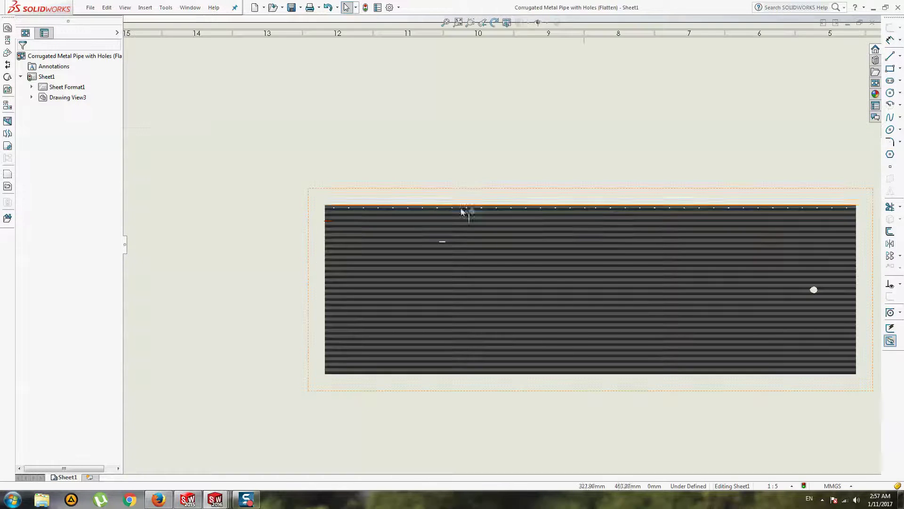
mouse_move(768, 216)
middle_mouse_down()
mouse_move(637, 196)
mouse_move(712, 166)
middle_mouse_up()
scroll(697, 195, "down", 3)
scroll(650, 210, "up", 3)
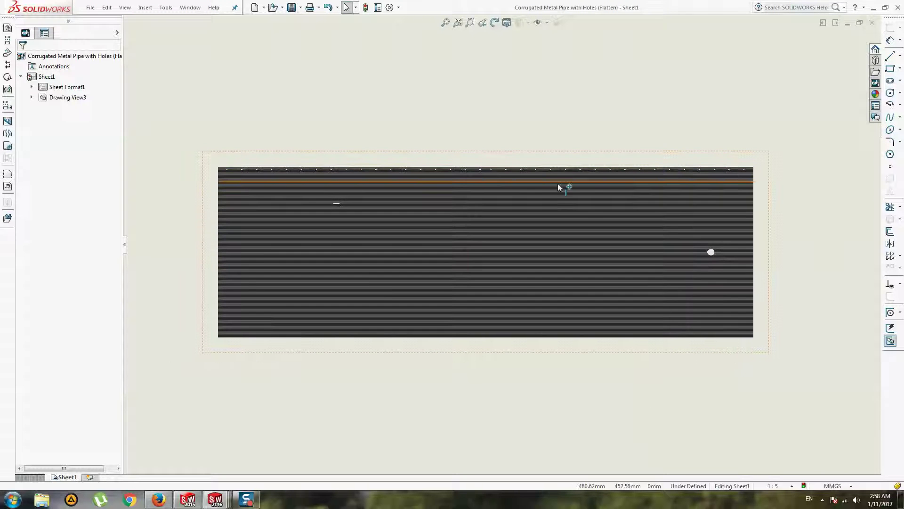